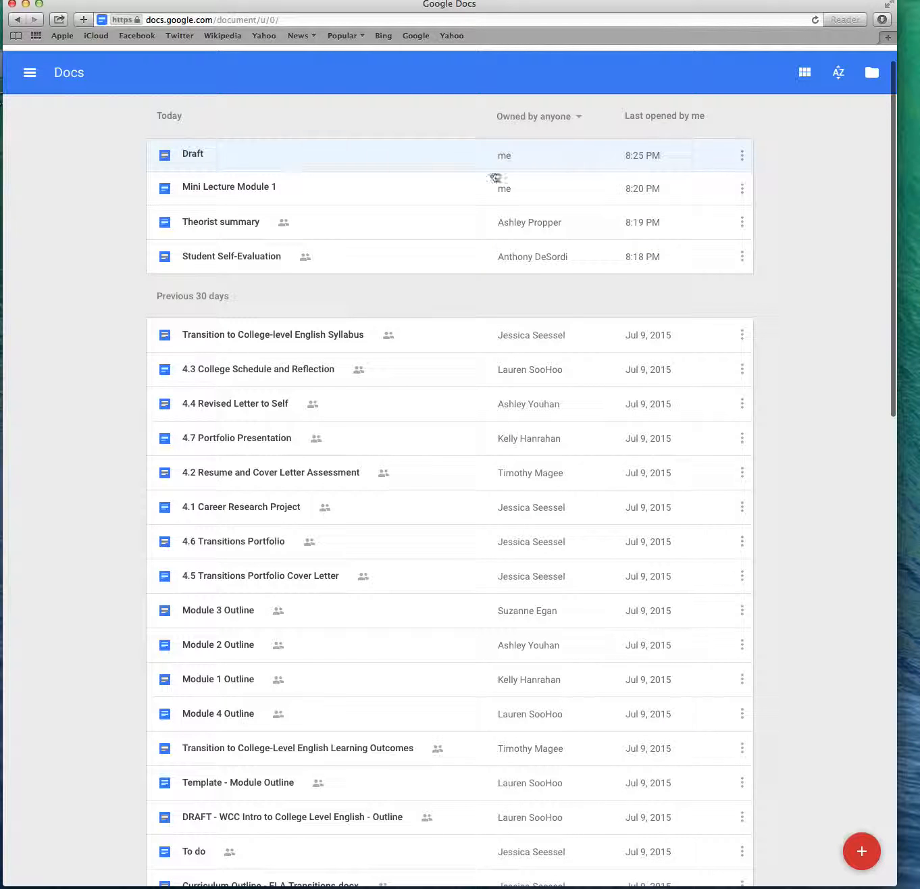
- Open the Draft document from the document list
{"action": "left_click", "coordinate": [804, 73]}
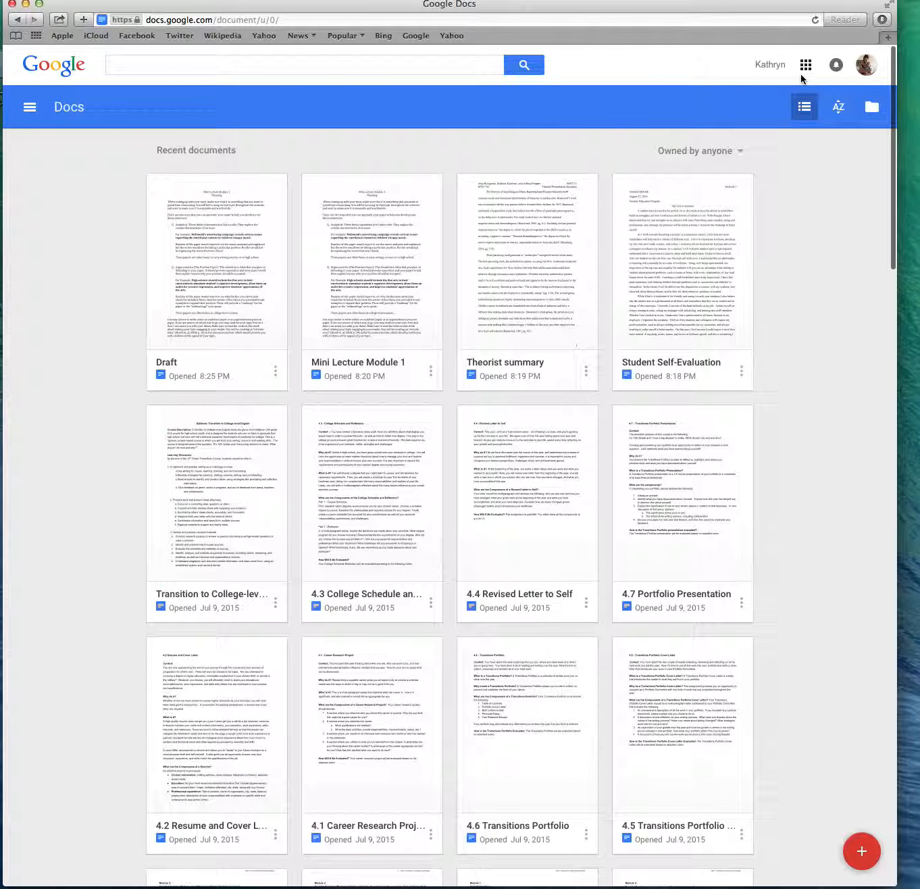
{"action": "left_click", "coordinate": [804, 110]}
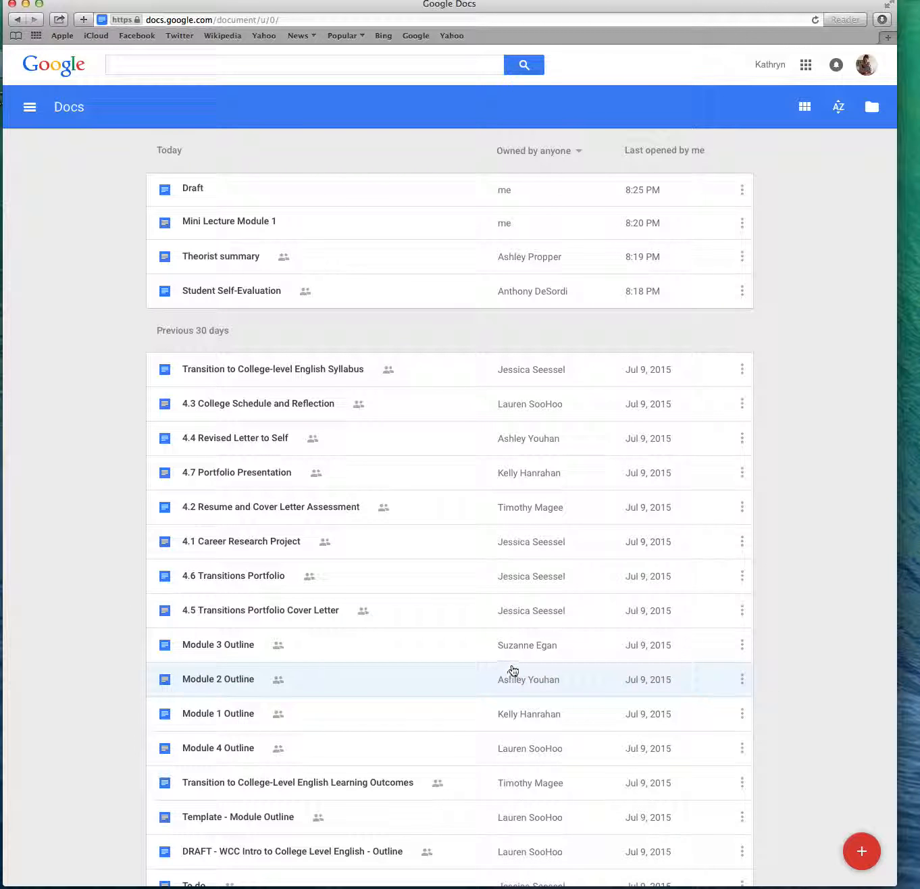
{"action": "left_click", "coordinate": [190, 198]}
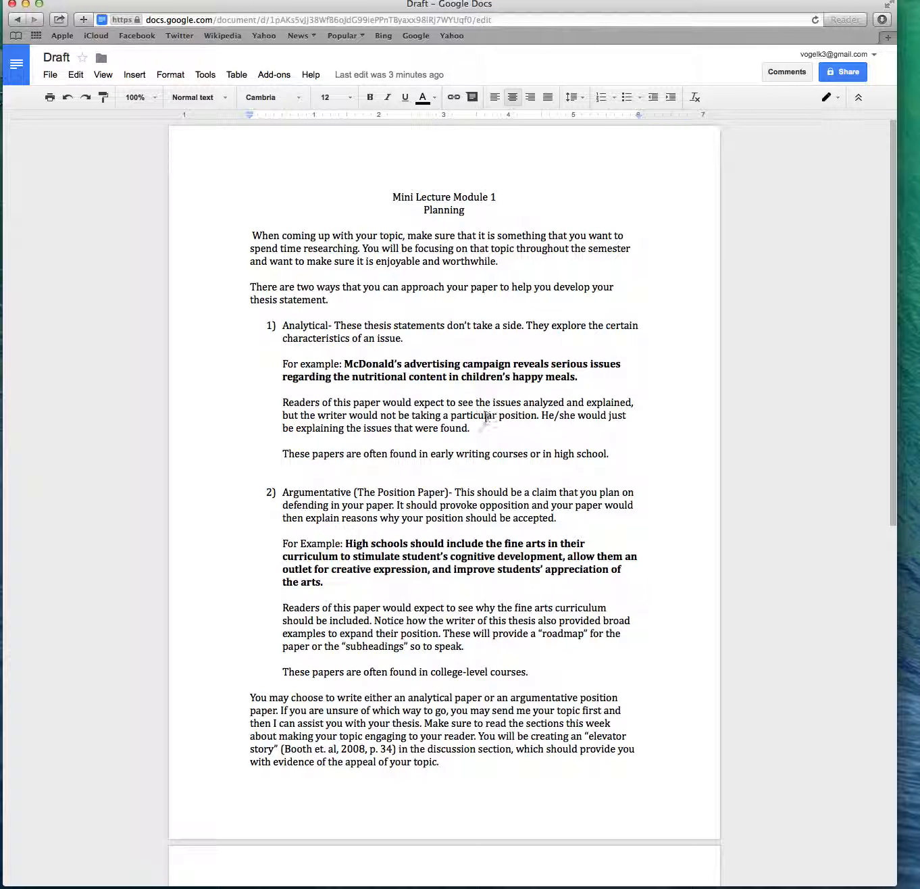
- Switch the document from Editing to Suggesting mode
{"action": "left_click", "coordinate": [836, 101]}
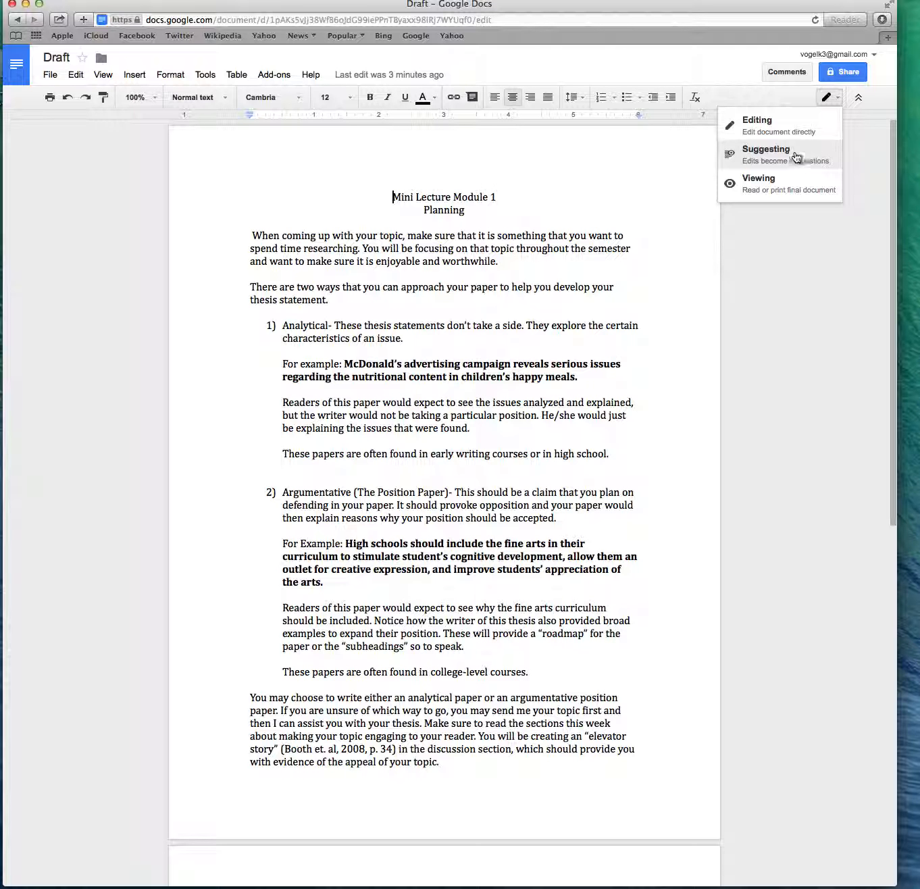
{"action": "scroll", "coordinate": [599, 212], "scroll_direction": "down", "scroll_amount": 1}
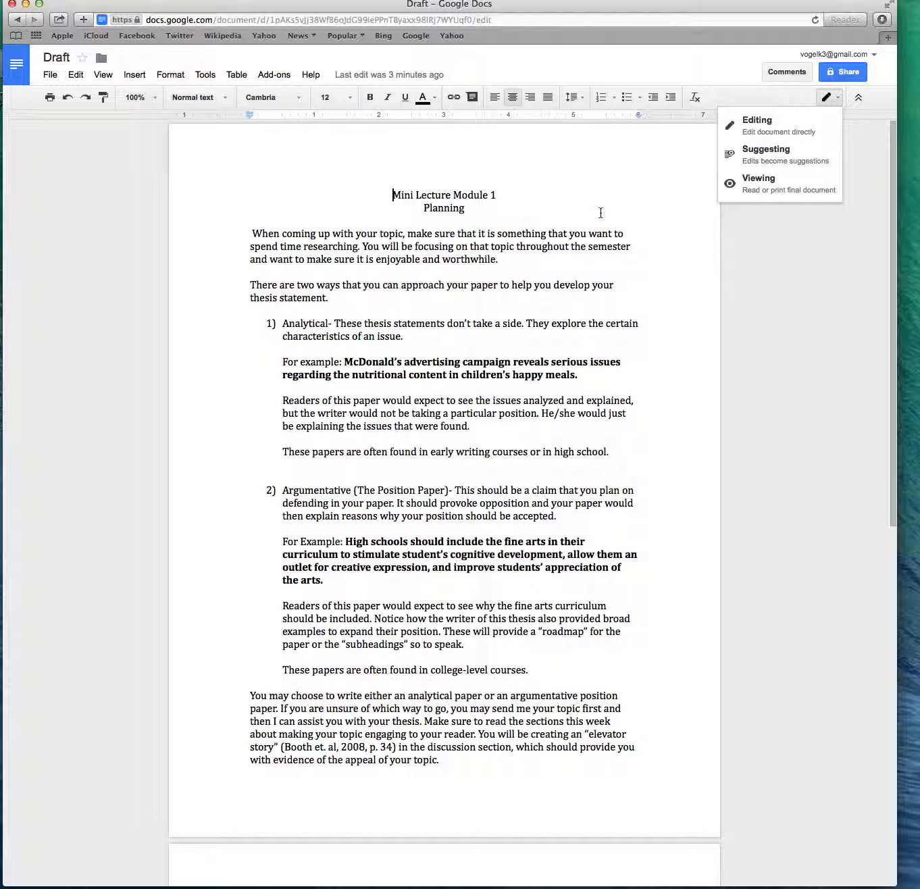
{"action": "scroll", "coordinate": [600, 212], "scroll_direction": "up", "scroll_amount": 1}
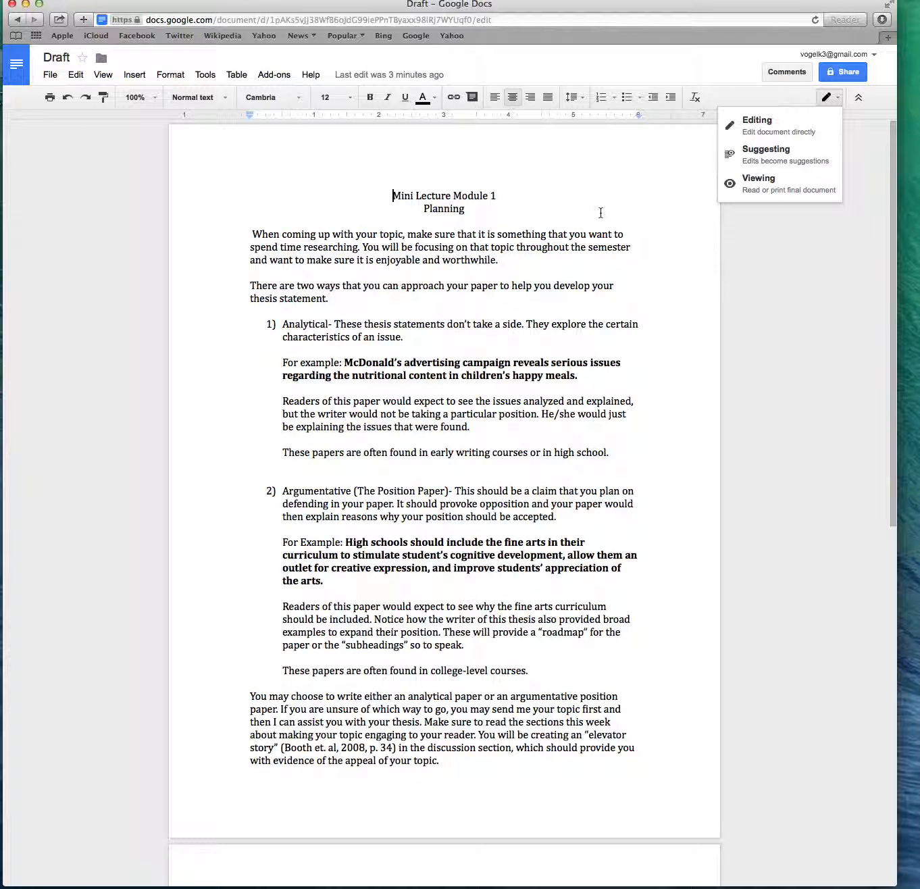
{"action": "scroll", "coordinate": [600, 213], "scroll_direction": "up", "scroll_amount": 1}
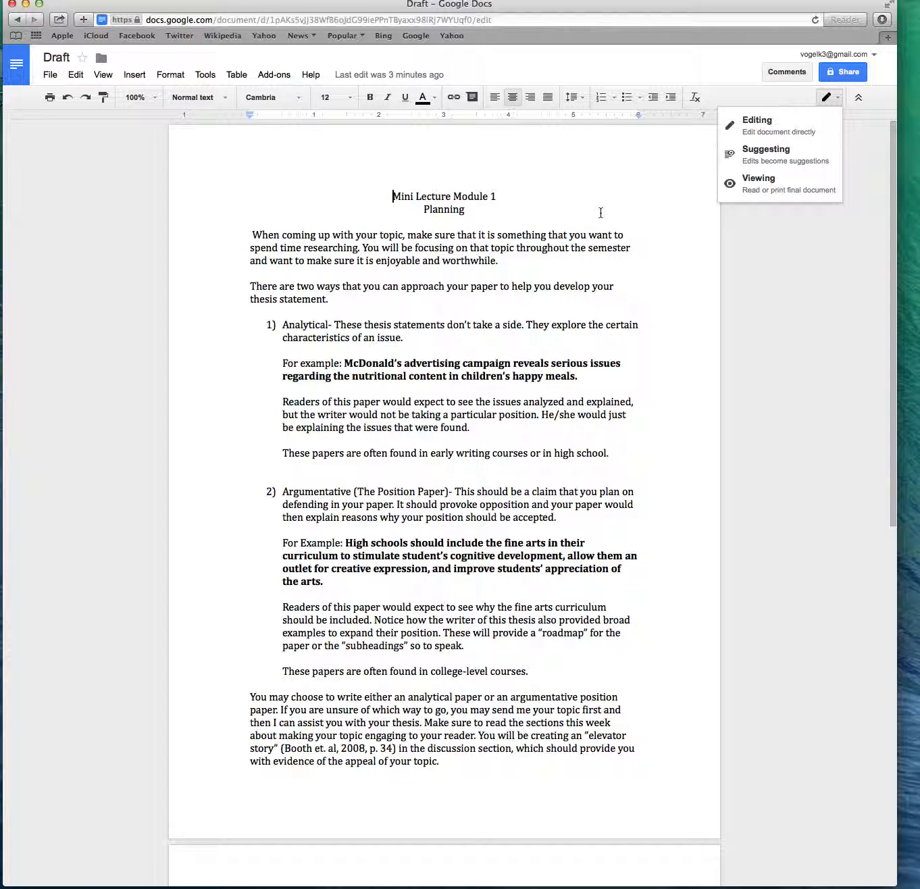
{"action": "left_click", "coordinate": [754, 152]}
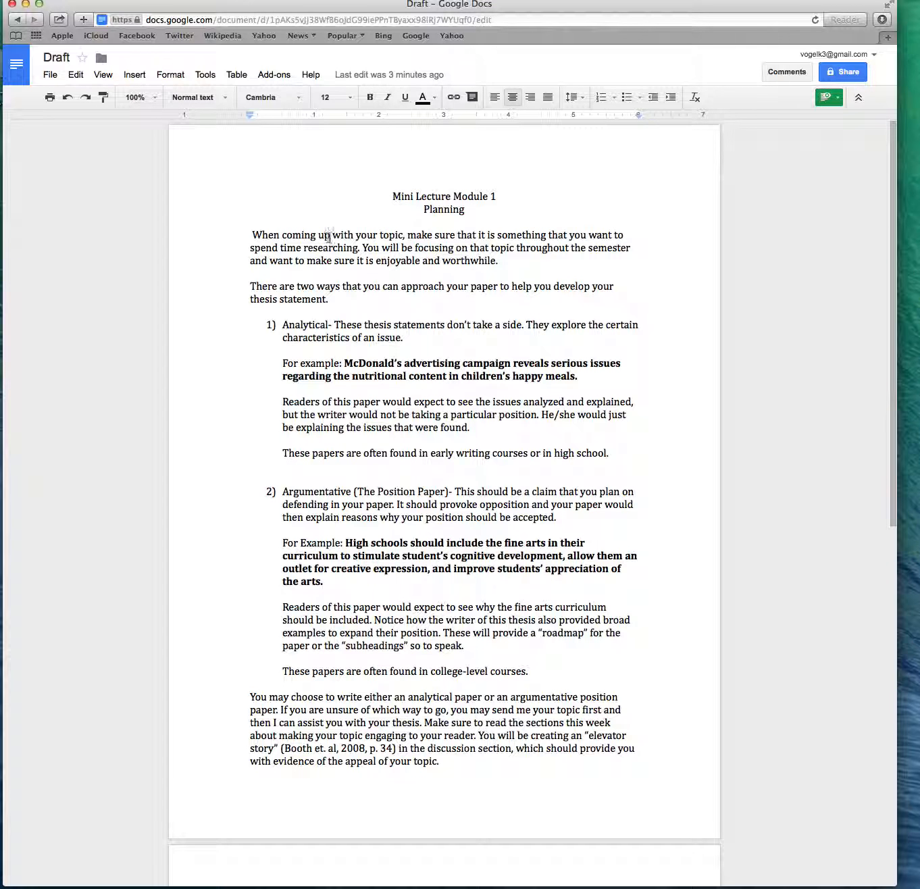
- Suggest adding "o" after "you want to" in the opening paragraph and reject that suggestion
{"action": "left_click", "coordinate": [622, 235]}
{"action": "type", "text": "o"}
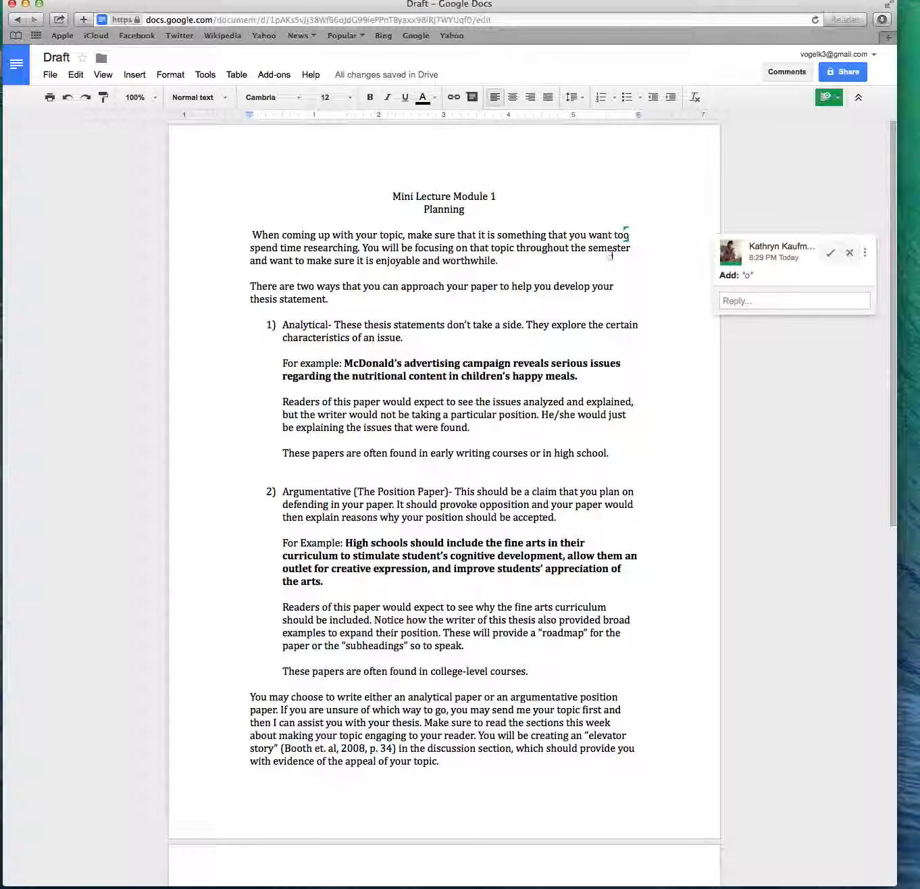
{"action": "scroll", "coordinate": [611, 255], "scroll_direction": "down", "scroll_amount": 1}
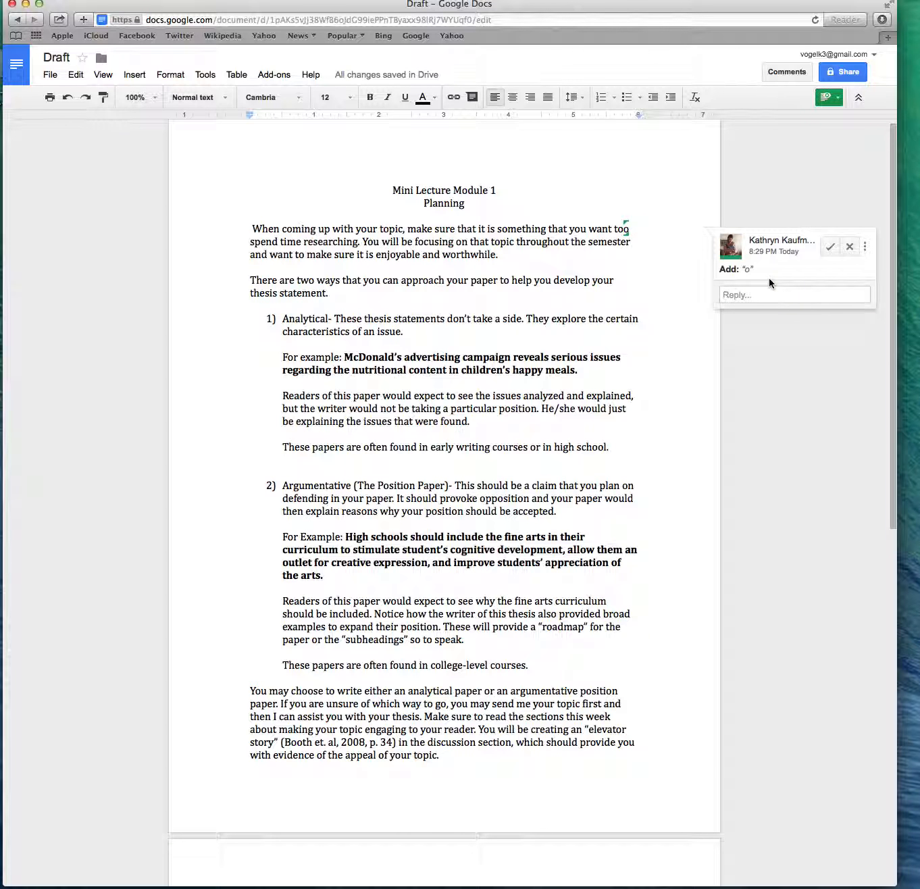
{"action": "scroll", "coordinate": [768, 278], "scroll_direction": "down", "scroll_amount": 1}
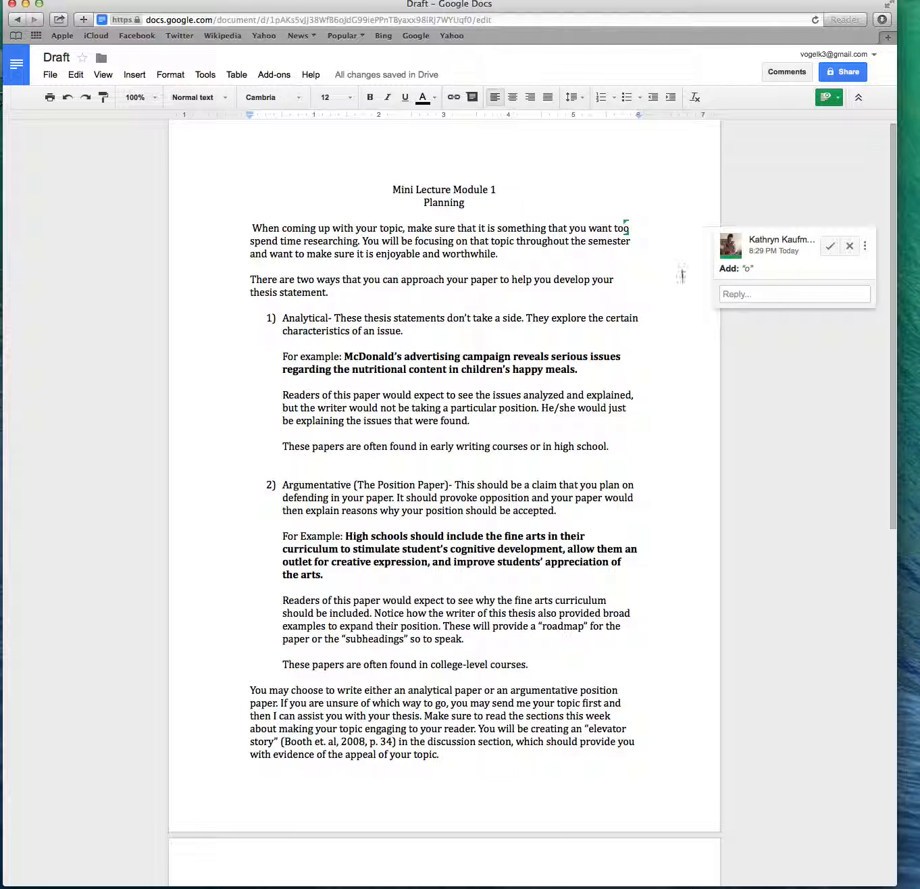
{"action": "scroll", "coordinate": [775, 254], "scroll_direction": "down", "scroll_amount": 1}
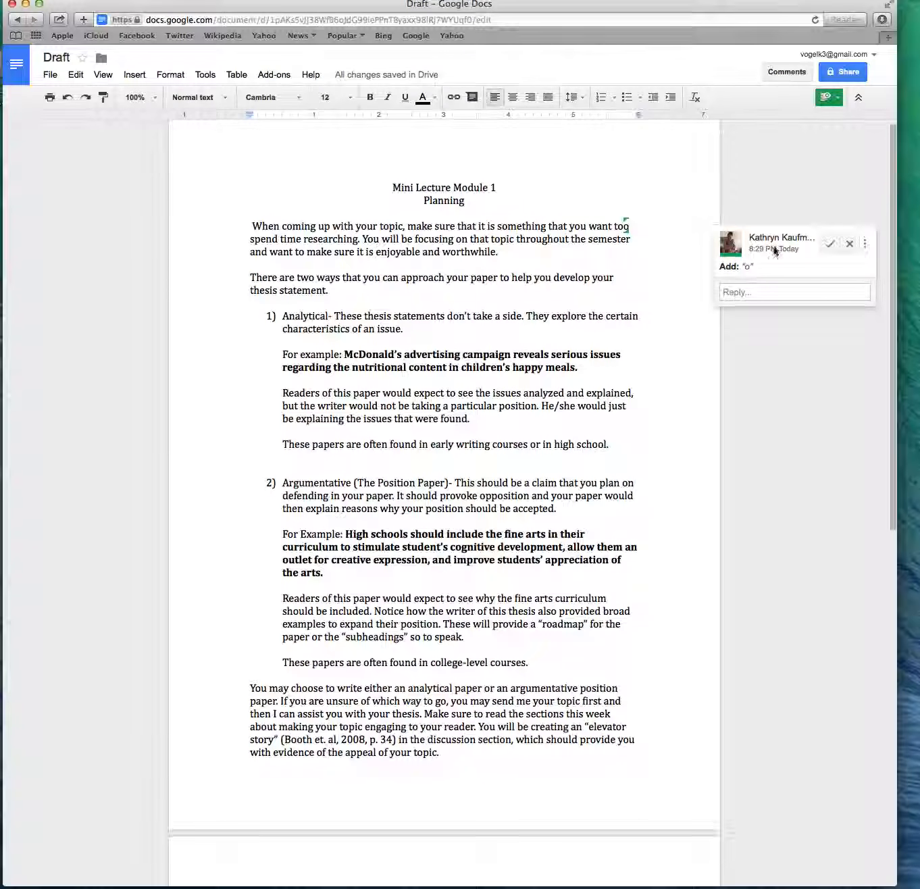
{"action": "scroll", "coordinate": [752, 266], "scroll_direction": "up", "scroll_amount": 1}
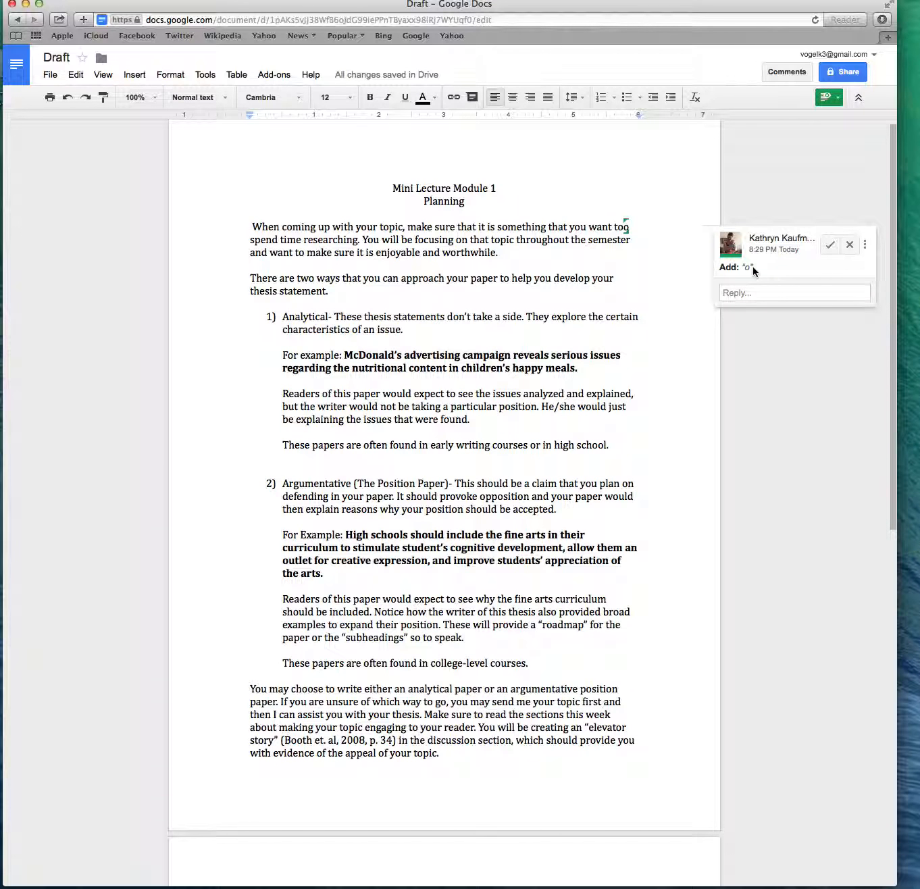
{"action": "scroll", "coordinate": [753, 266], "scroll_direction": "up", "scroll_amount": 1}
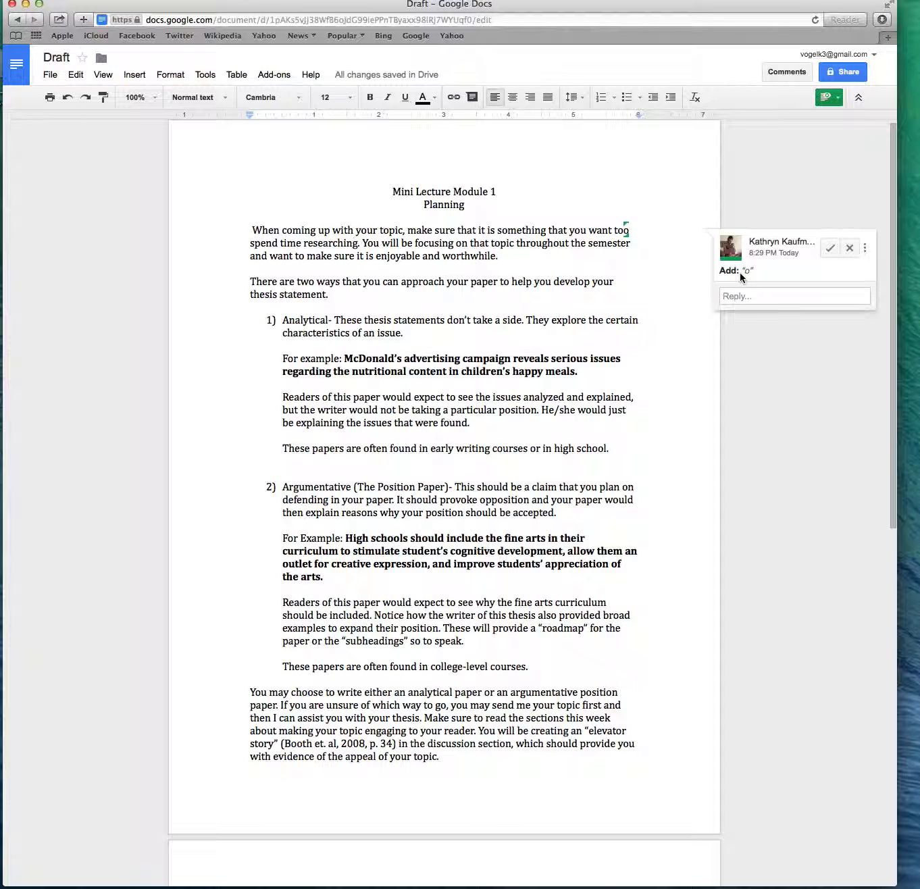
{"action": "scroll", "coordinate": [620, 259], "scroll_direction": "up", "scroll_amount": 1}
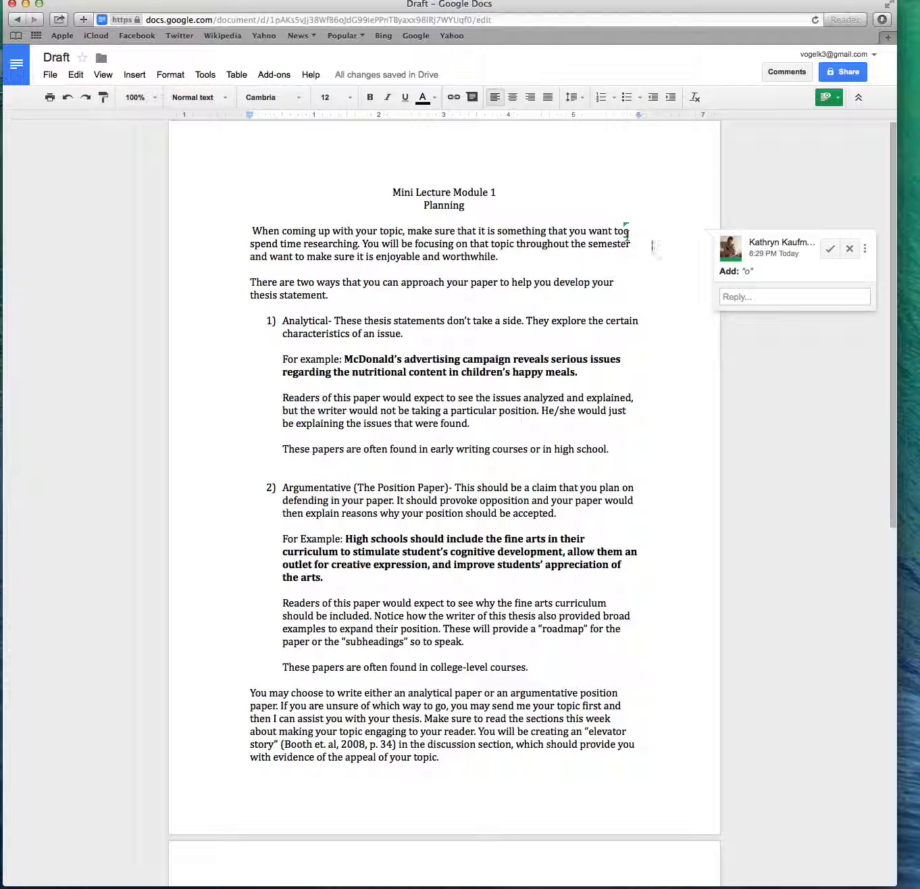
{"action": "scroll", "coordinate": [650, 246], "scroll_direction": "down", "scroll_amount": 1}
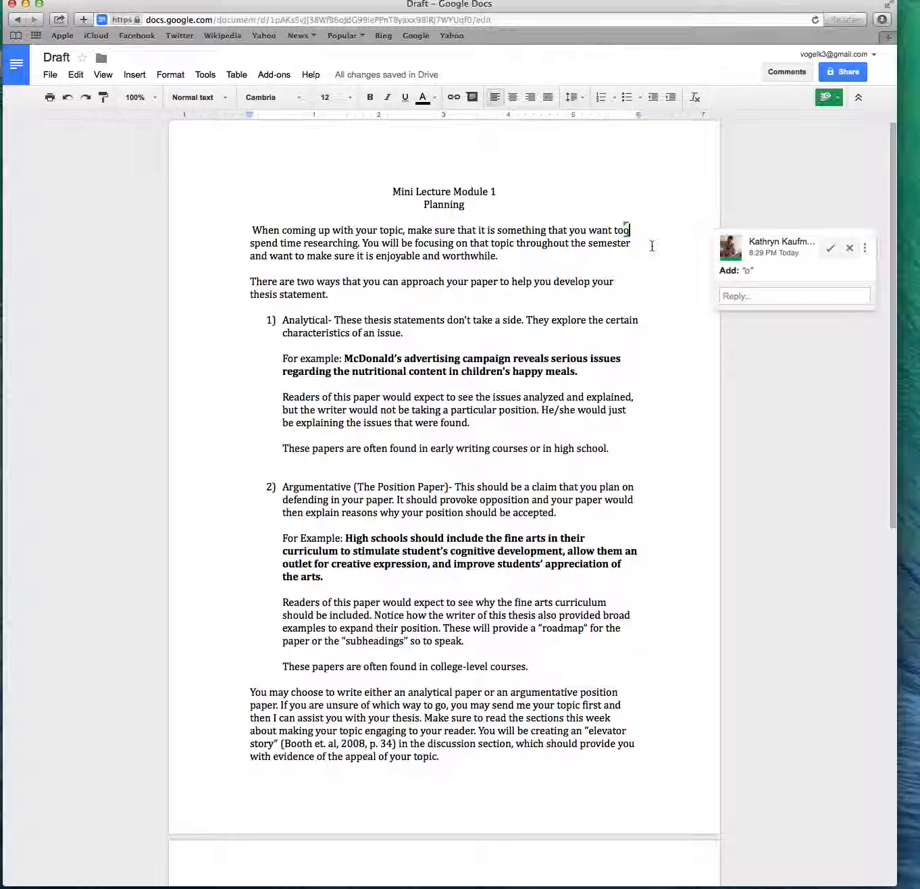
{"action": "left_click", "coordinate": [854, 249]}
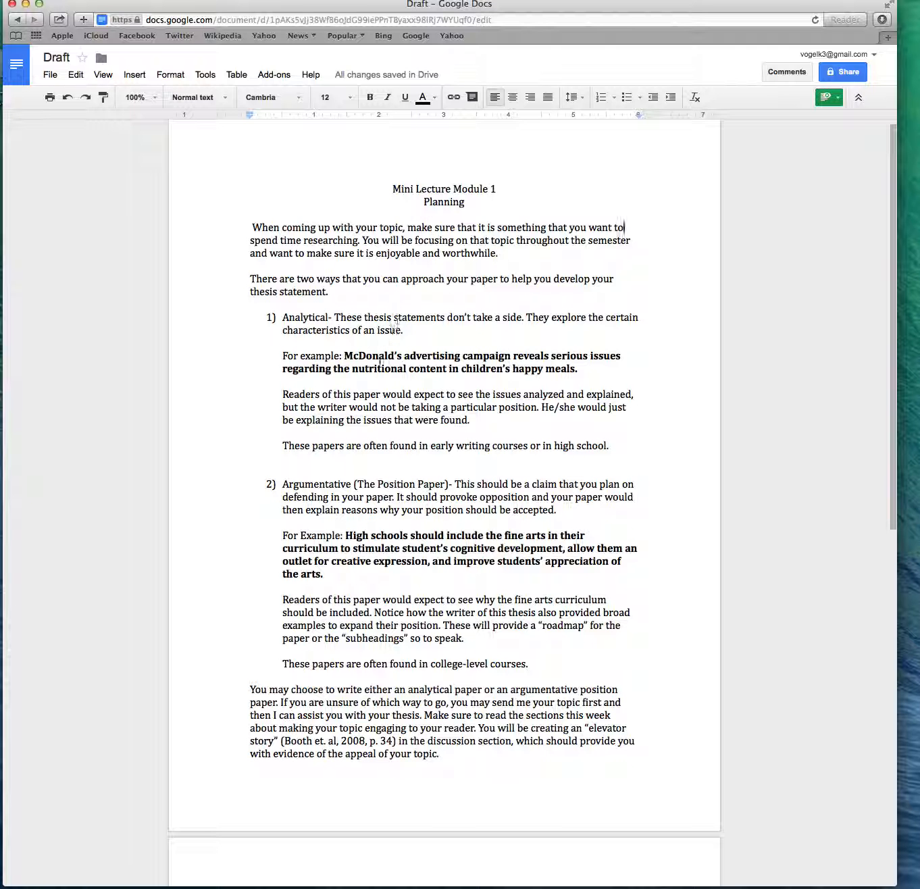
- Suggest adding "s" to "paper" in the "Readers of this paper" sentence of the Analytical item and reject that suggestion
{"action": "left_click", "coordinate": [370, 397]}
{"action": "left_click", "coordinate": [380, 394]}
{"action": "type", "text": "s"}
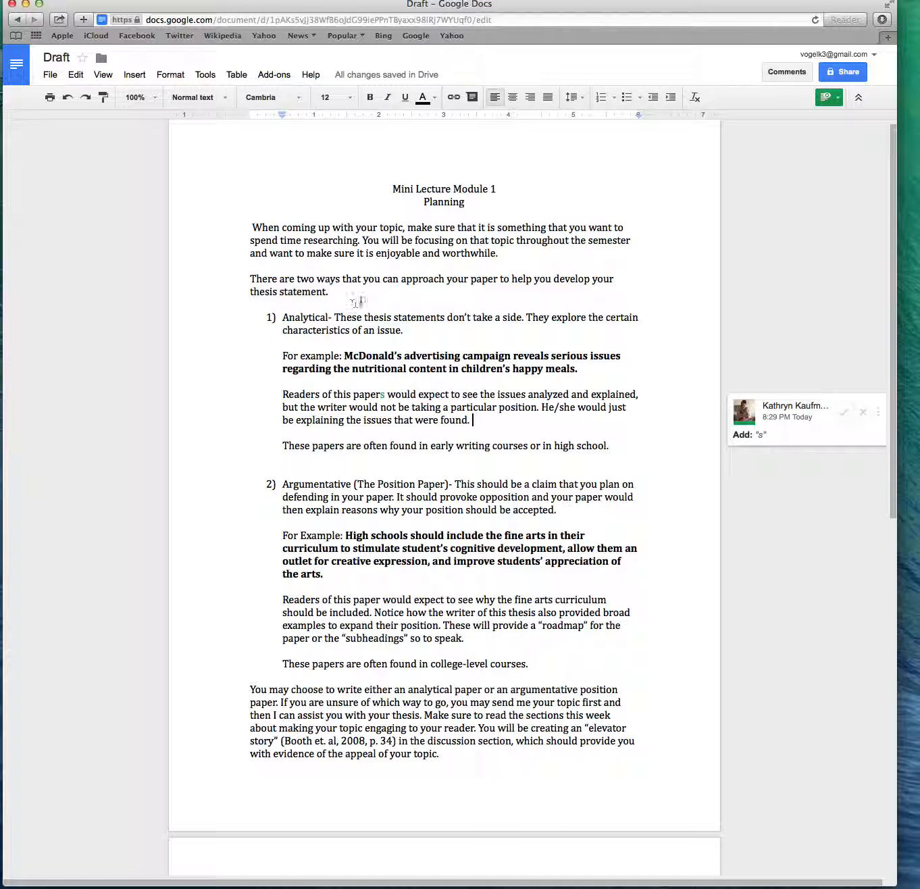
{"action": "left_click", "coordinate": [865, 412]}
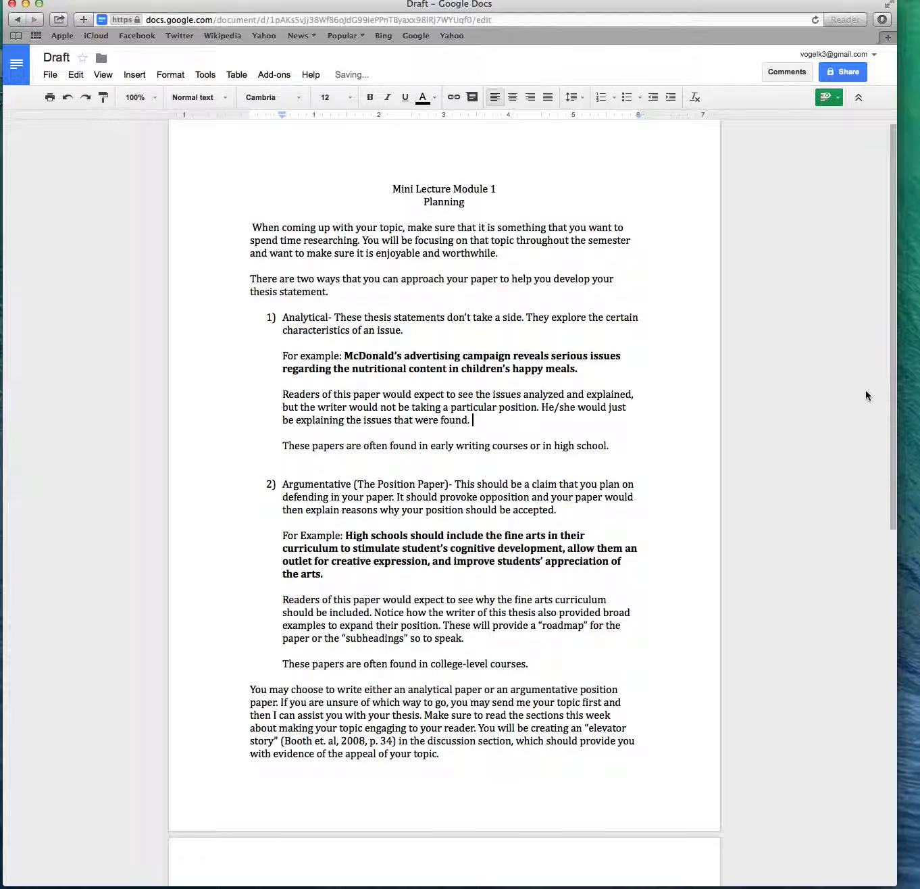
{"action": "left_click", "coordinate": [785, 73]}
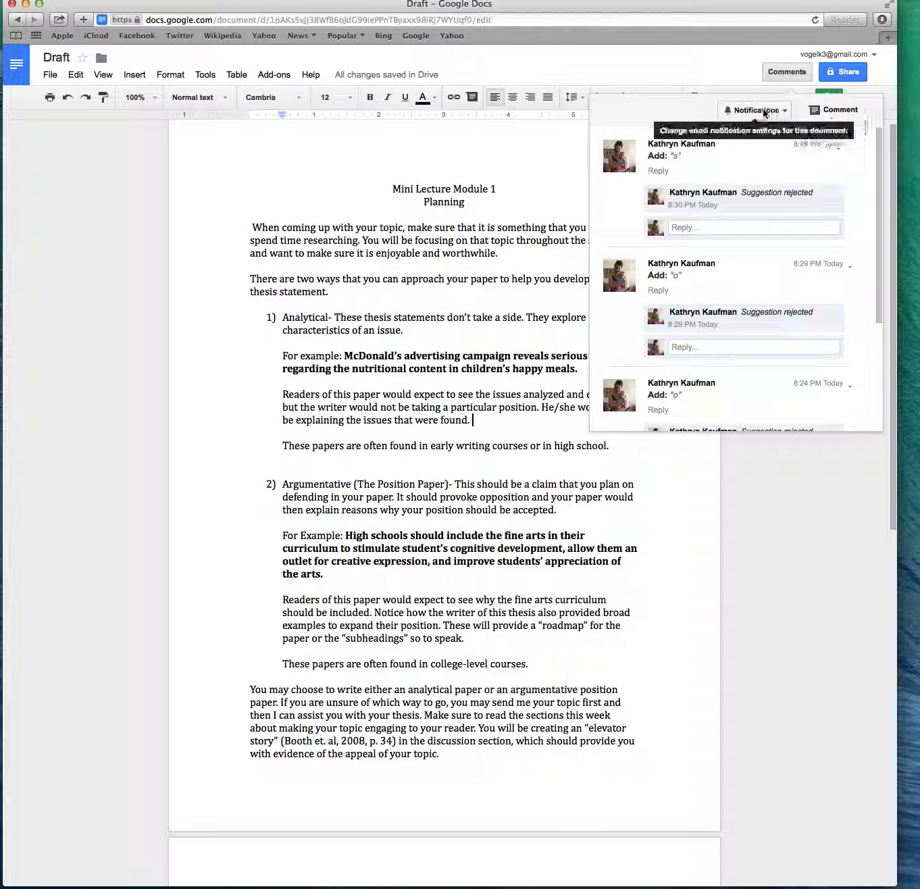
{"action": "left_click", "coordinate": [821, 108]}
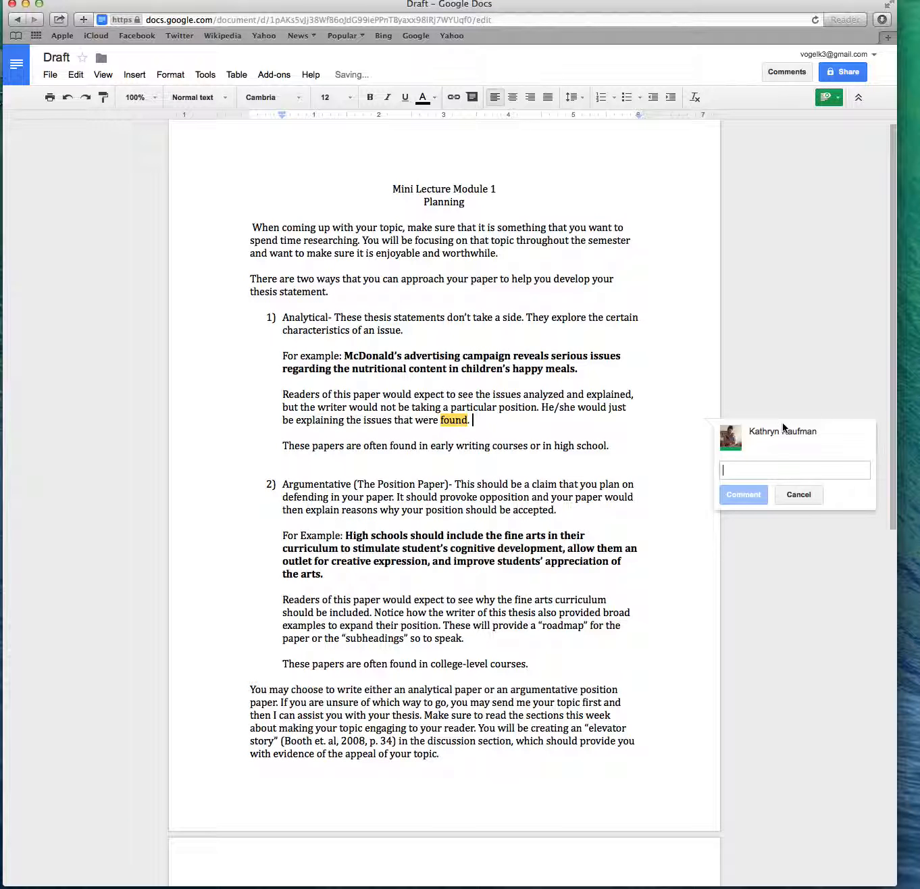
{"action": "left_click", "coordinate": [741, 466]}
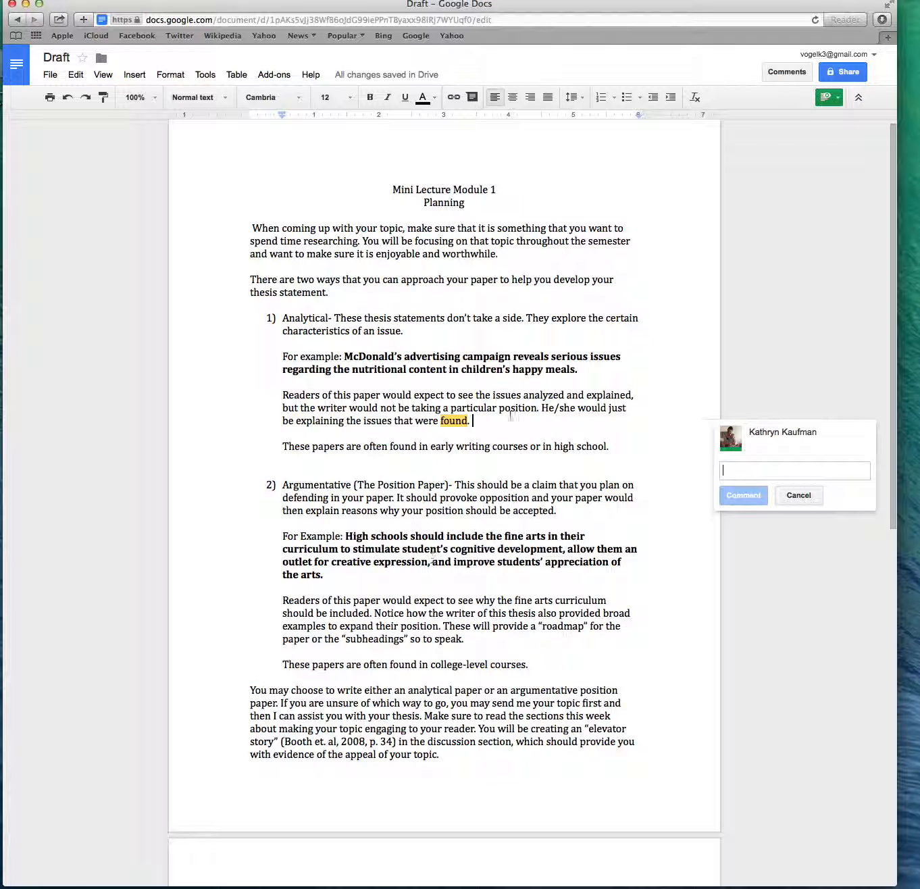
{"action": "left_click", "coordinate": [472, 421]}
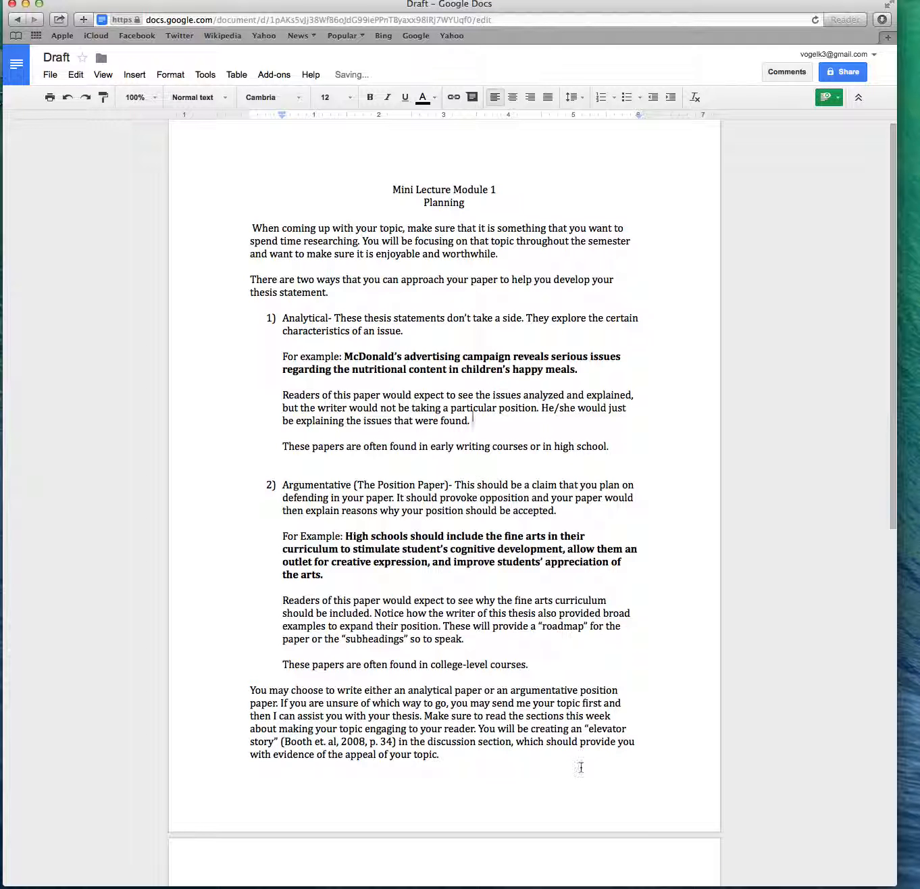
- Add the comment "This may be better at the beginning of the paper" at "so to speak." in the Argumentative item
{"action": "left_click", "coordinate": [466, 639]}
{"action": "left_click", "coordinate": [466, 642]}
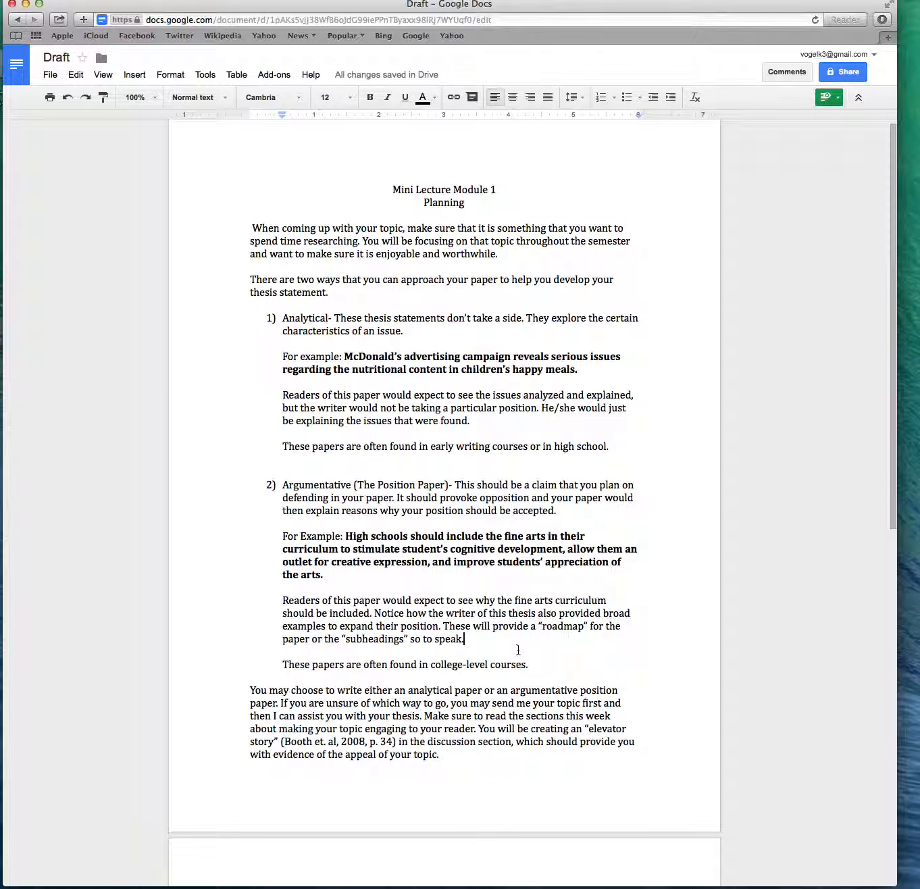
{"action": "scroll", "coordinate": [518, 650], "scroll_direction": "up", "scroll_amount": 1}
{"action": "left_click", "coordinate": [800, 74]}
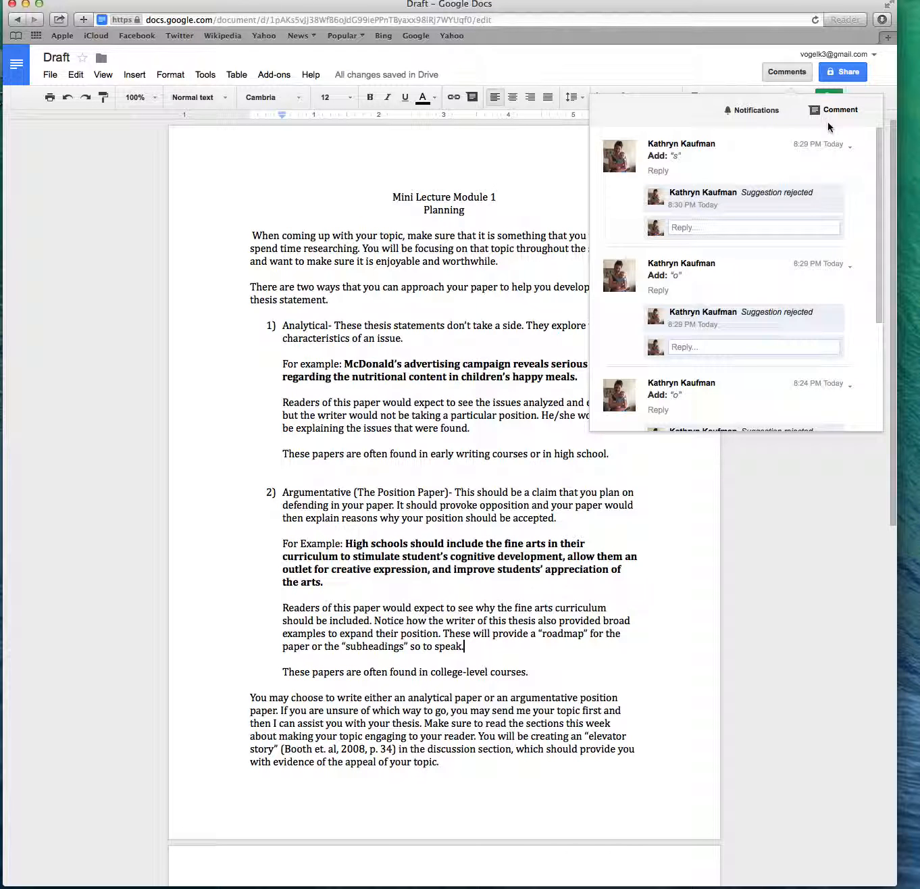
{"action": "left_click", "coordinate": [832, 110]}
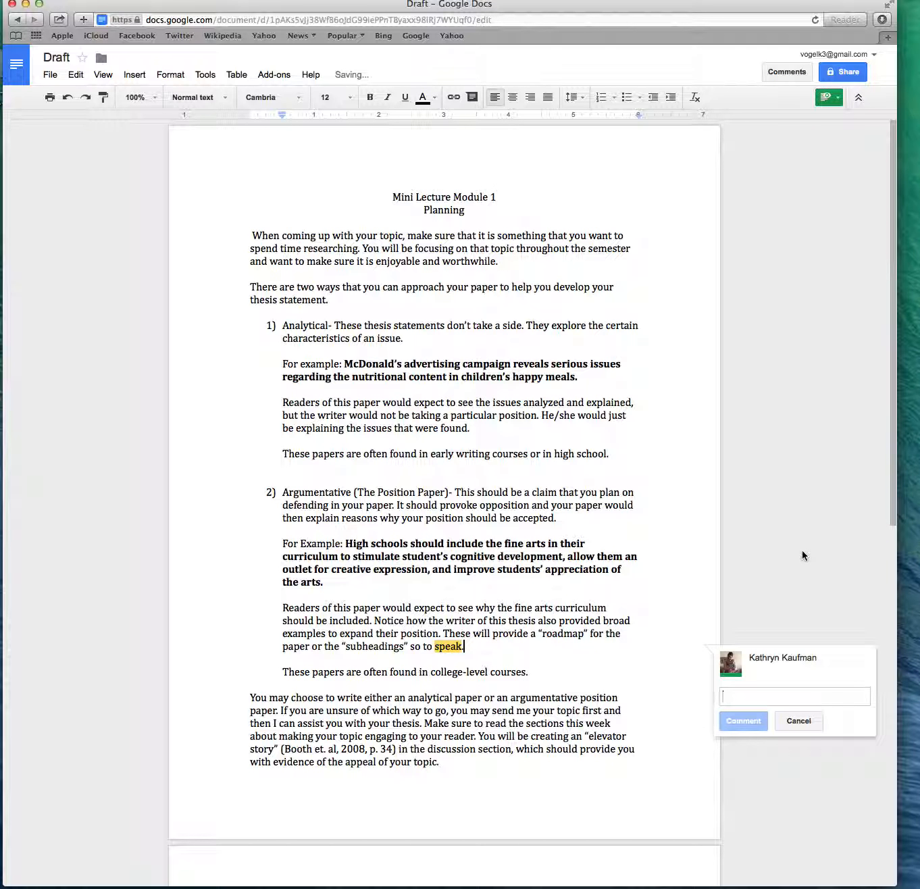
{"action": "type", "text": "Th"}
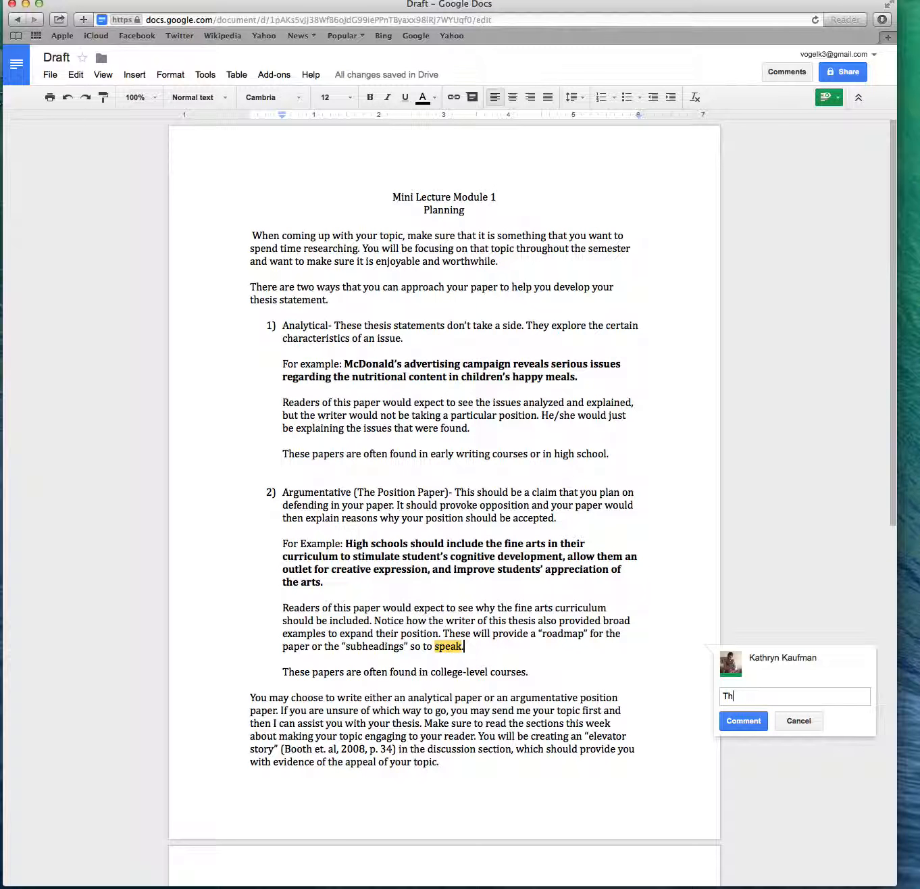
{"action": "type", "text": "is may be better at the begi"}
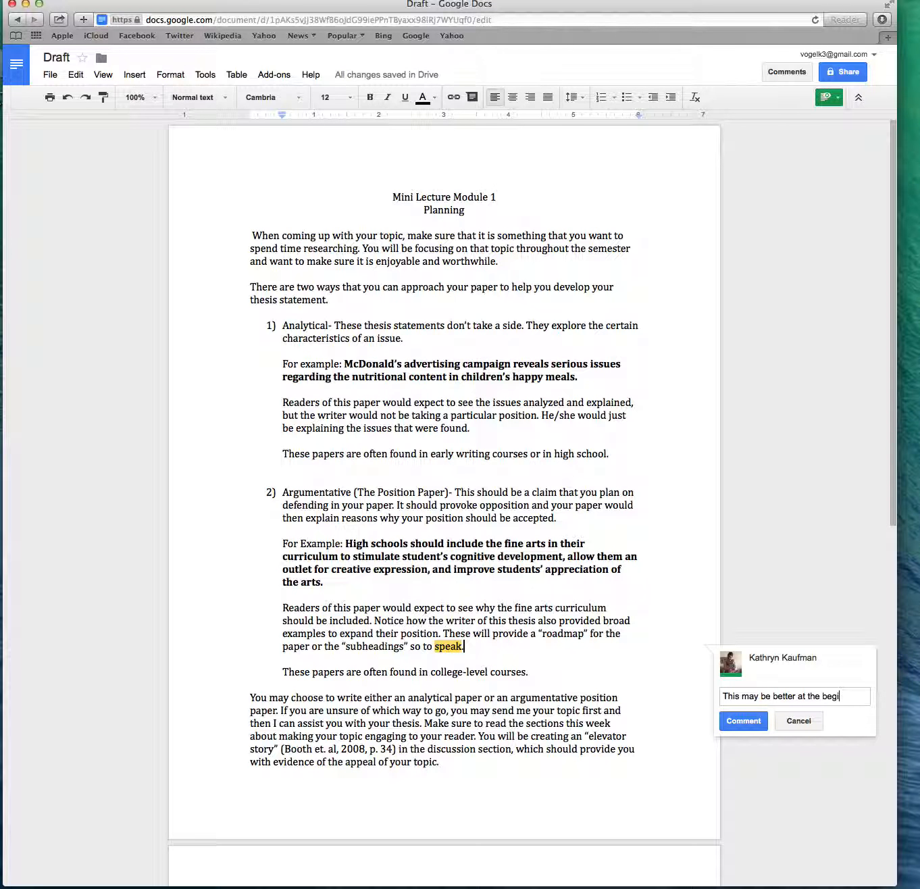
{"action": "type", "text": "nning of the paper"}
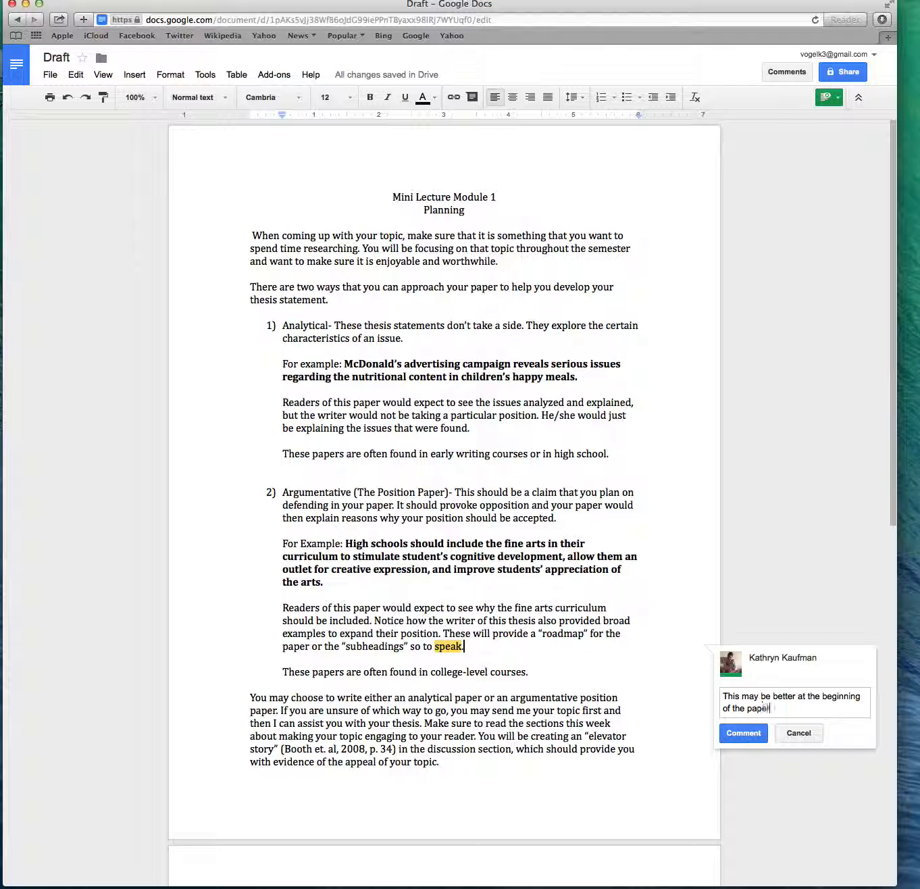
{"action": "left_click", "coordinate": [746, 738]}
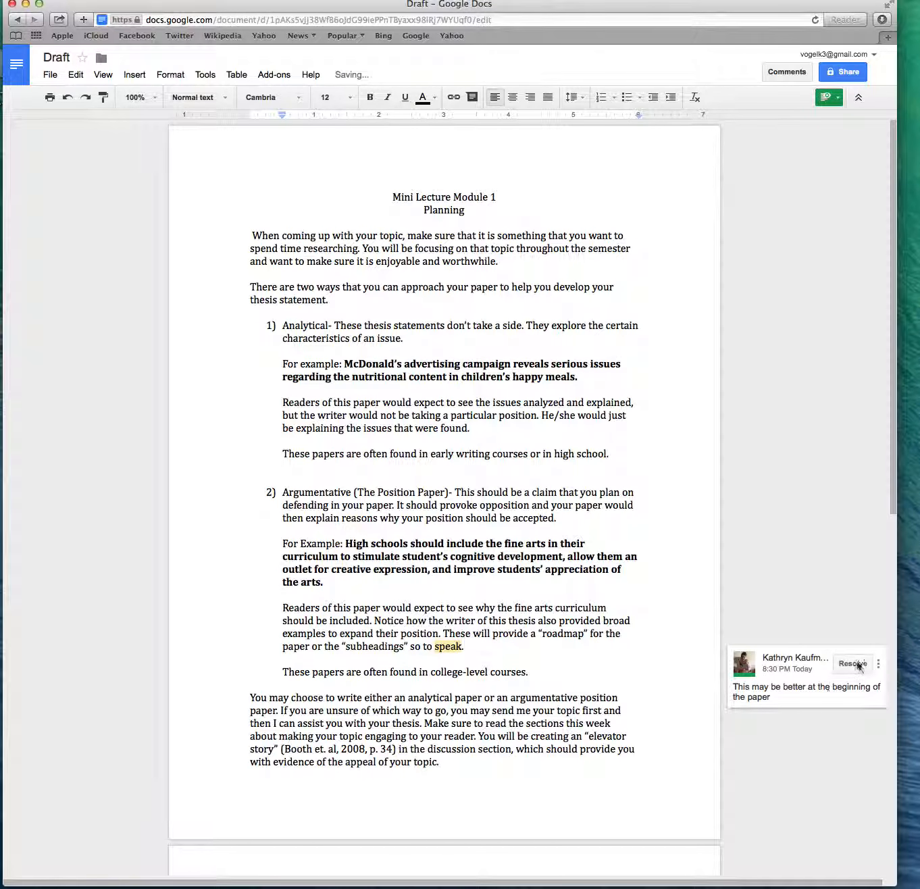
- Suggest inserting the text "This may be better at the beginning" directly after "so to speak." in the Argumentative item
{"action": "mouse_move", "coordinate": [739, 676]}
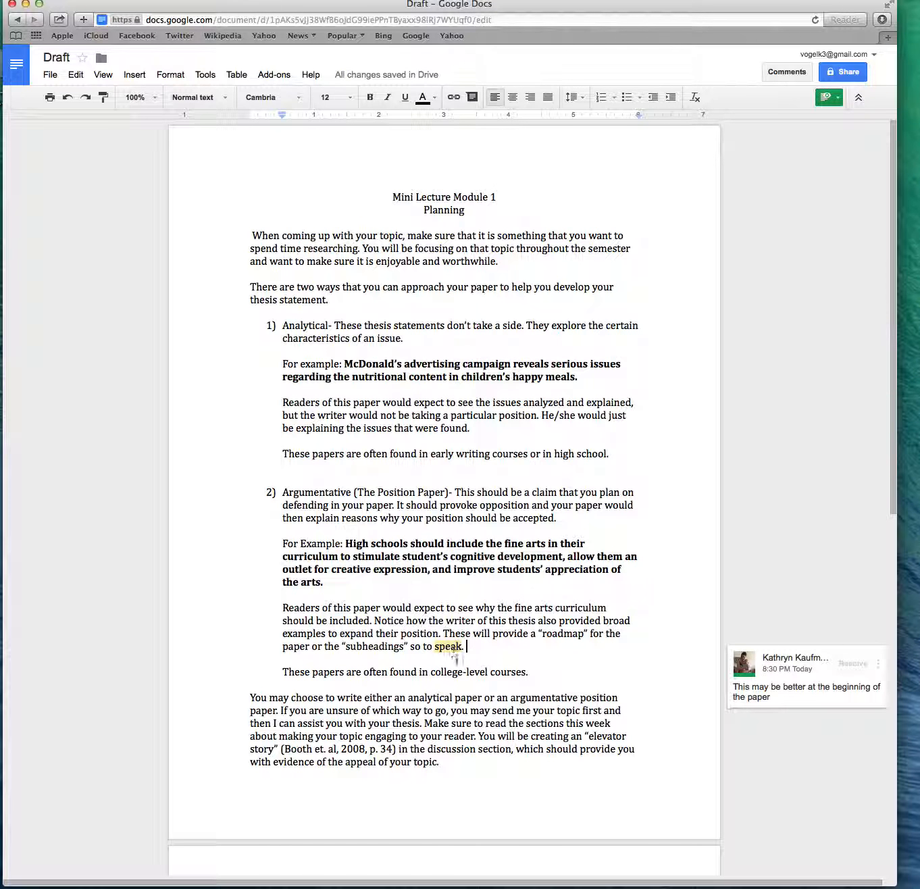
{"action": "type", "text": "This"}
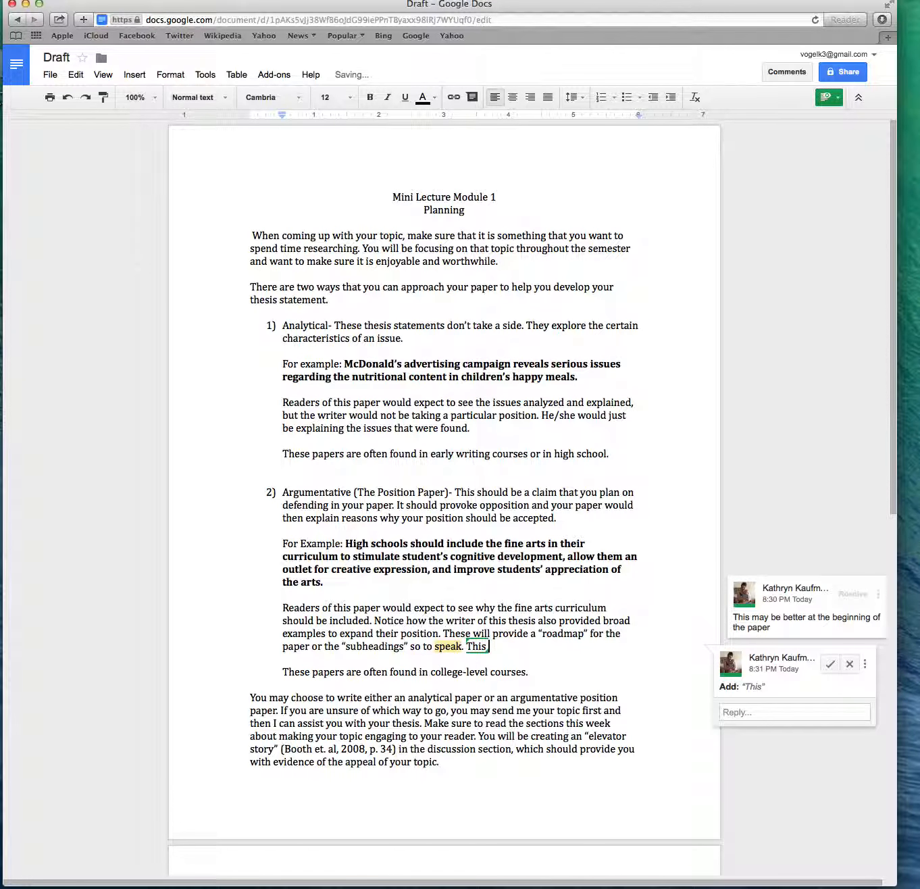
{"action": "type", "text": " may be bett"}
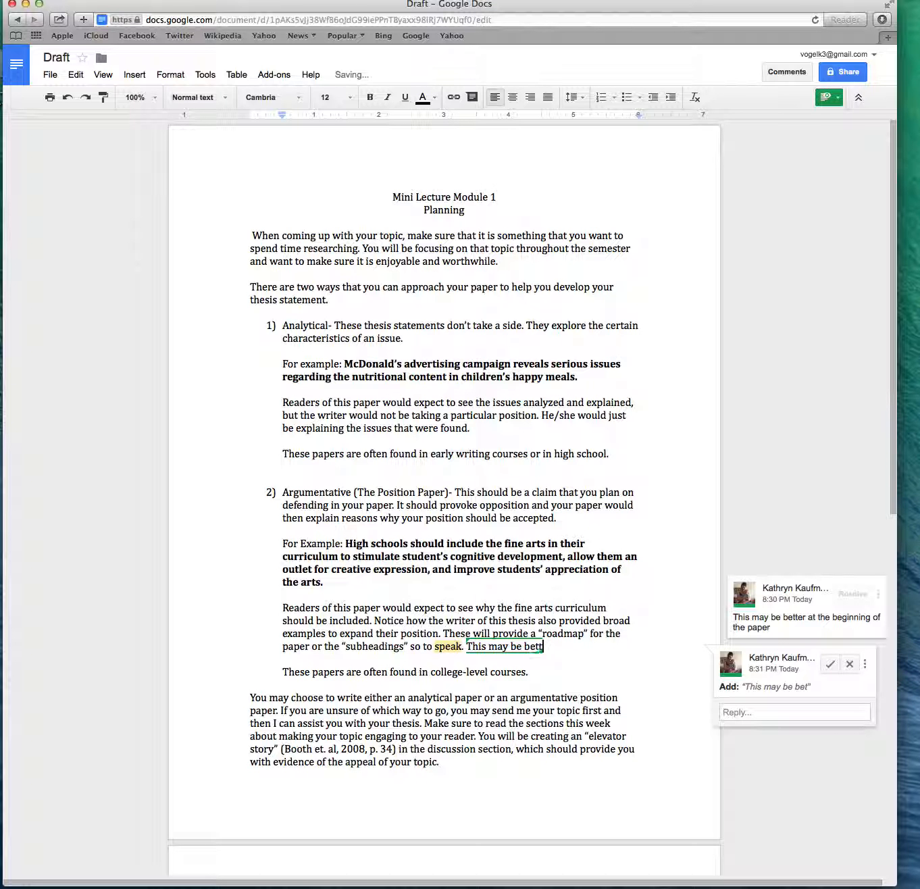
{"action": "type", "text": "er at the befin"}
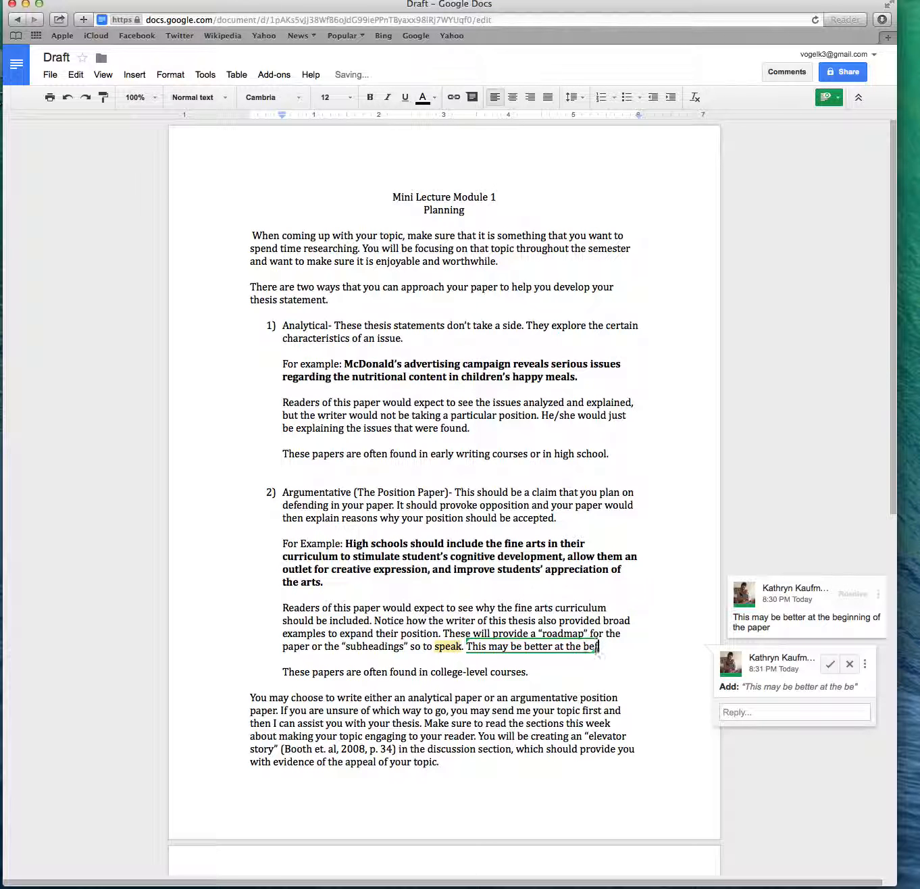
{"action": "key", "text": "BackSpace"}
{"action": "key", "text": "BackSpace"}
{"action": "key", "text": "BackSpace"}
{"action": "type", "text": "ginning"}
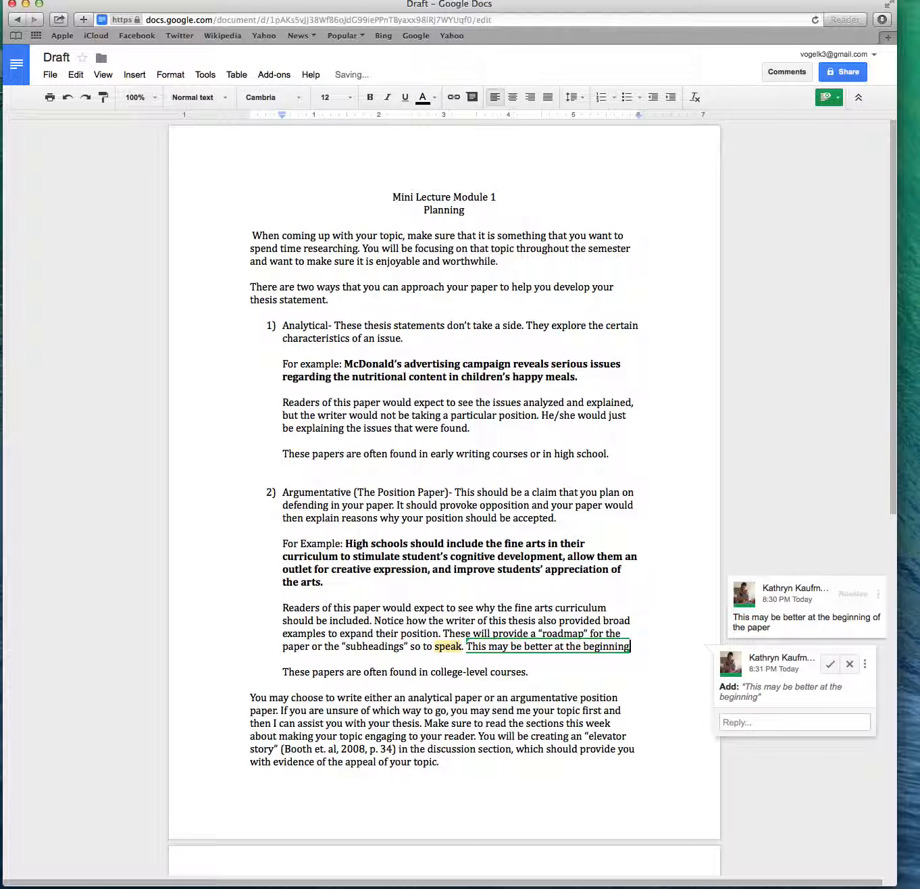
- Extend the suggested text after "so to speak." with a line break and reject the whole suggestion
{"action": "key", "text": "Return"}
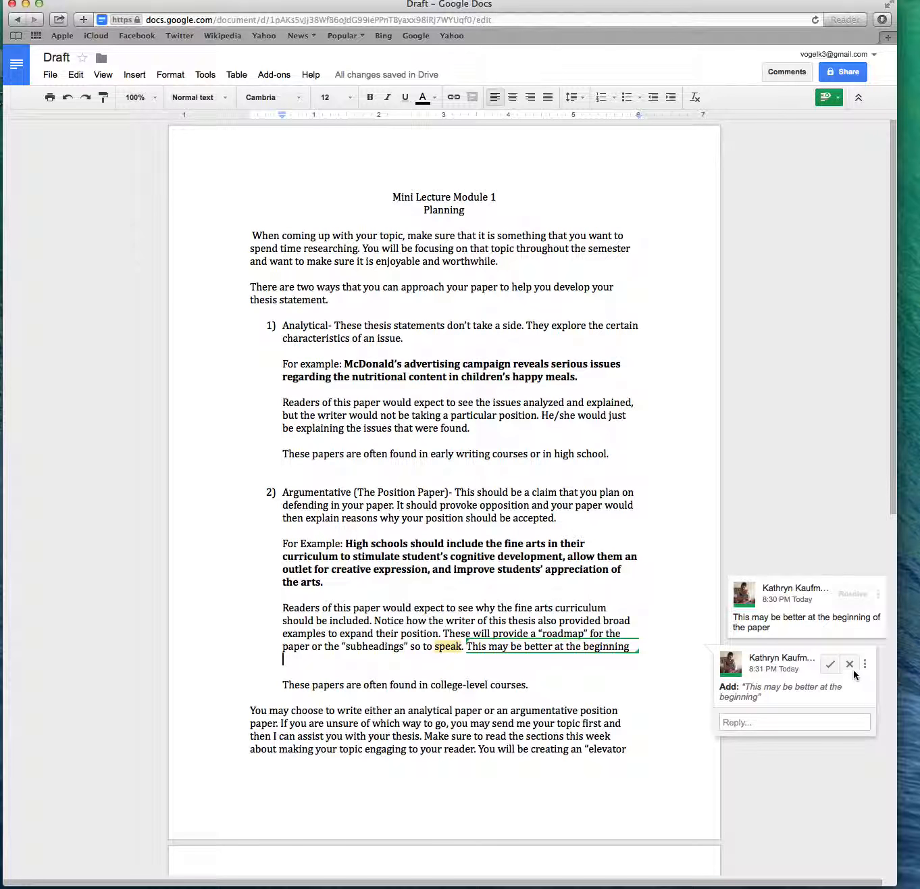
{"action": "scroll", "coordinate": [850, 668], "scroll_direction": "down", "scroll_amount": 5}
{"action": "scroll", "coordinate": [787, 416], "scroll_direction": "down", "scroll_amount": 2}
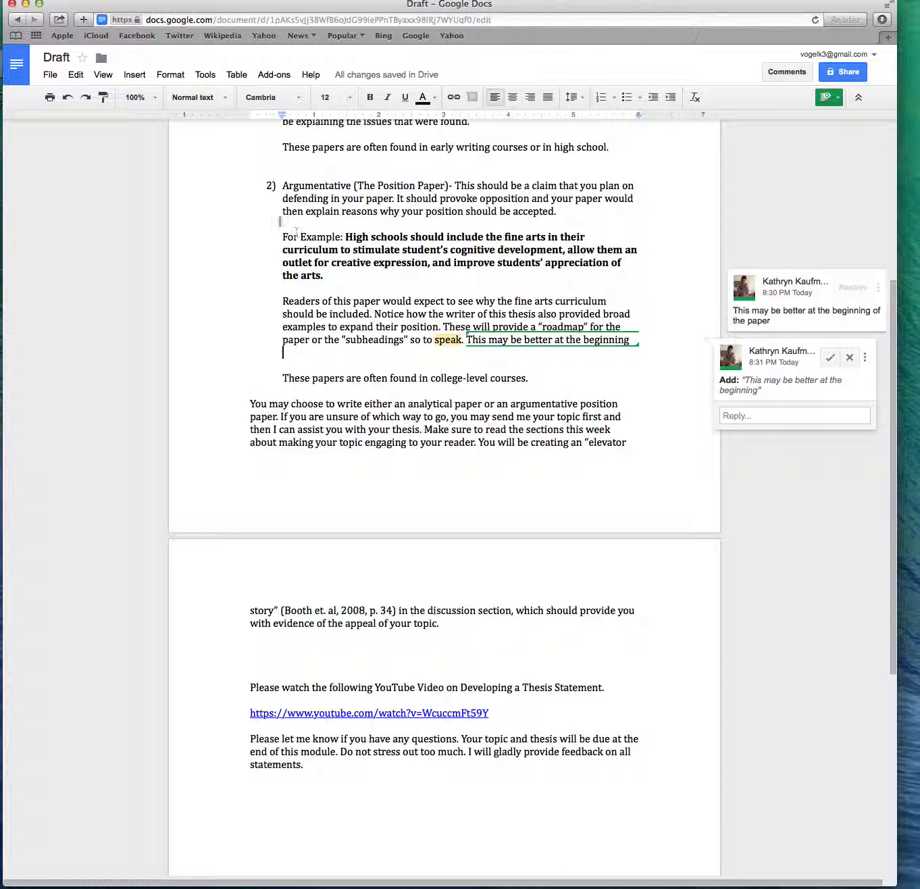
{"action": "left_click", "coordinate": [849, 358]}
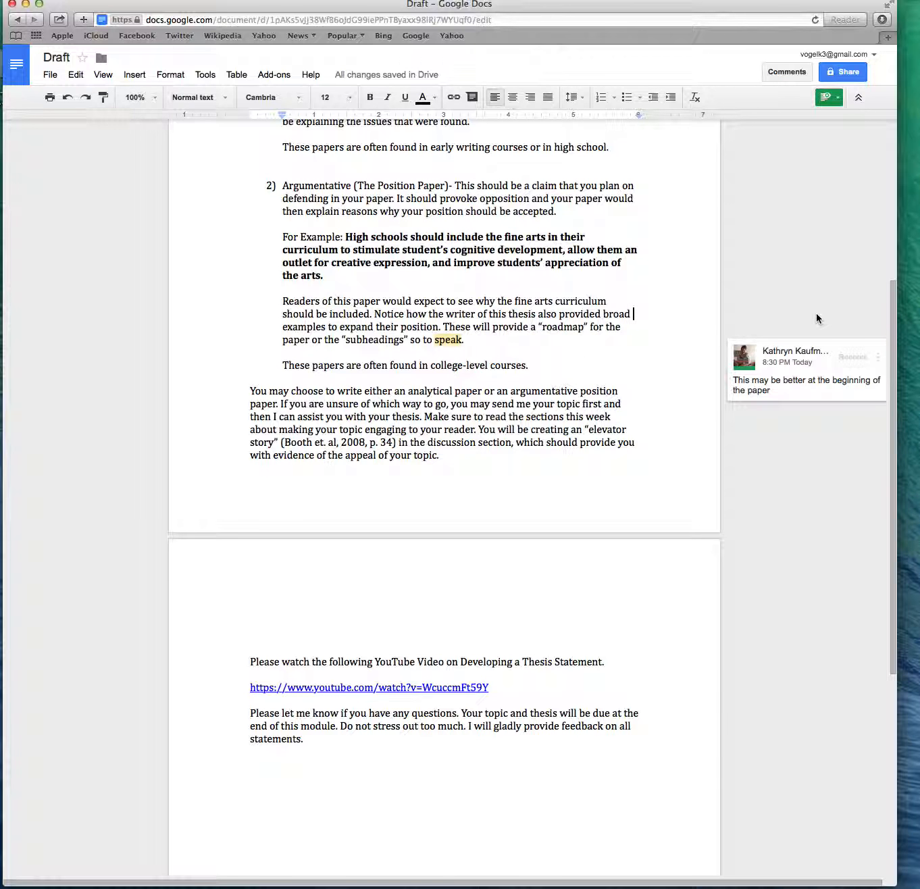
- Return to the Docs document list and open the document "Mini Lecture Module 1"
{"action": "scroll", "coordinate": [817, 331], "scroll_direction": "up", "scroll_amount": 1}
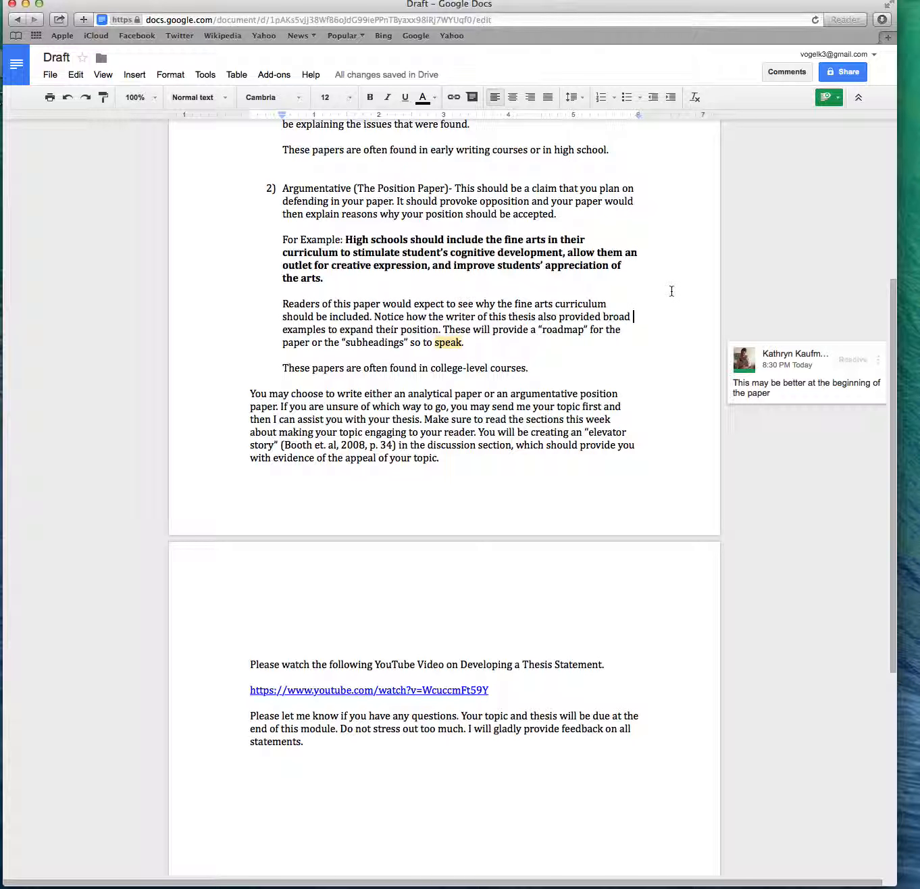
{"action": "scroll", "coordinate": [671, 291], "scroll_direction": "up", "scroll_amount": 6}
{"action": "scroll", "coordinate": [560, 322], "scroll_direction": "up", "scroll_amount": 2}
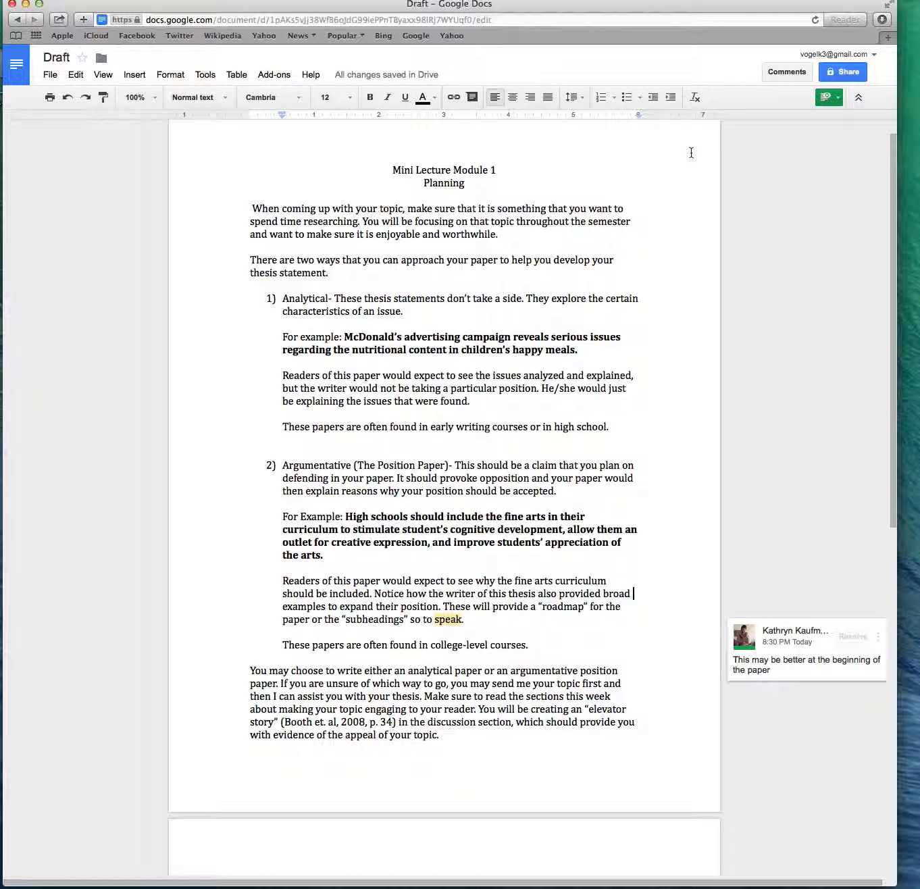
{"action": "scroll", "coordinate": [683, 165], "scroll_direction": "up", "scroll_amount": 1}
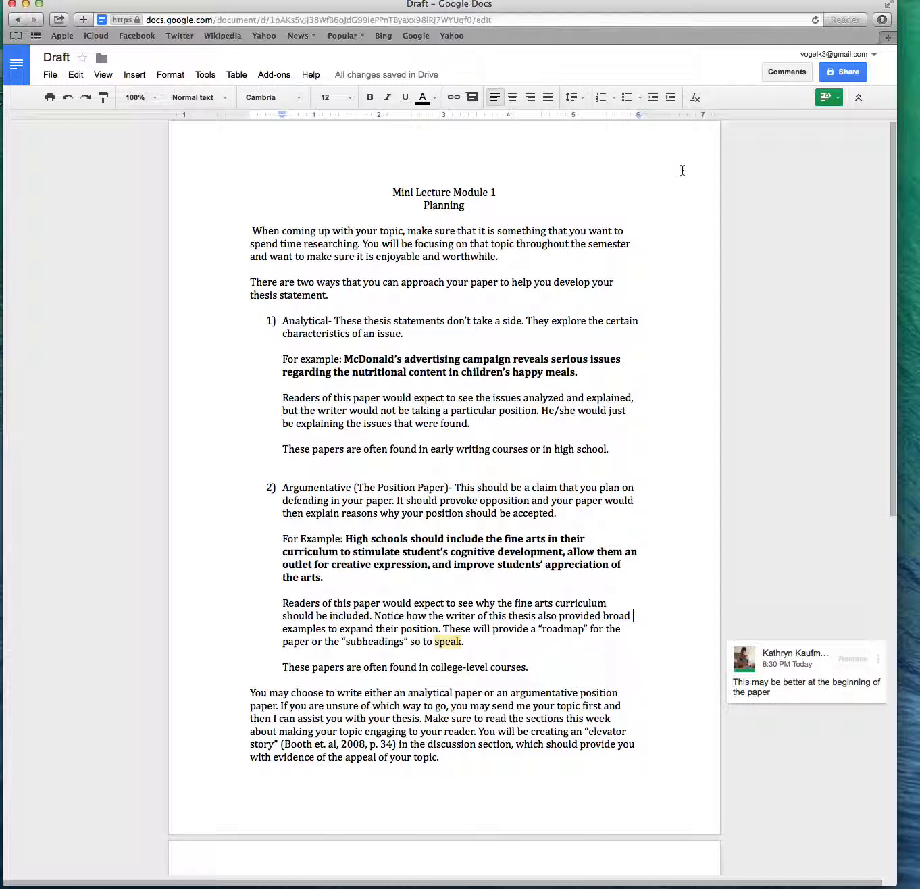
{"action": "left_click", "coordinate": [17, 71]}
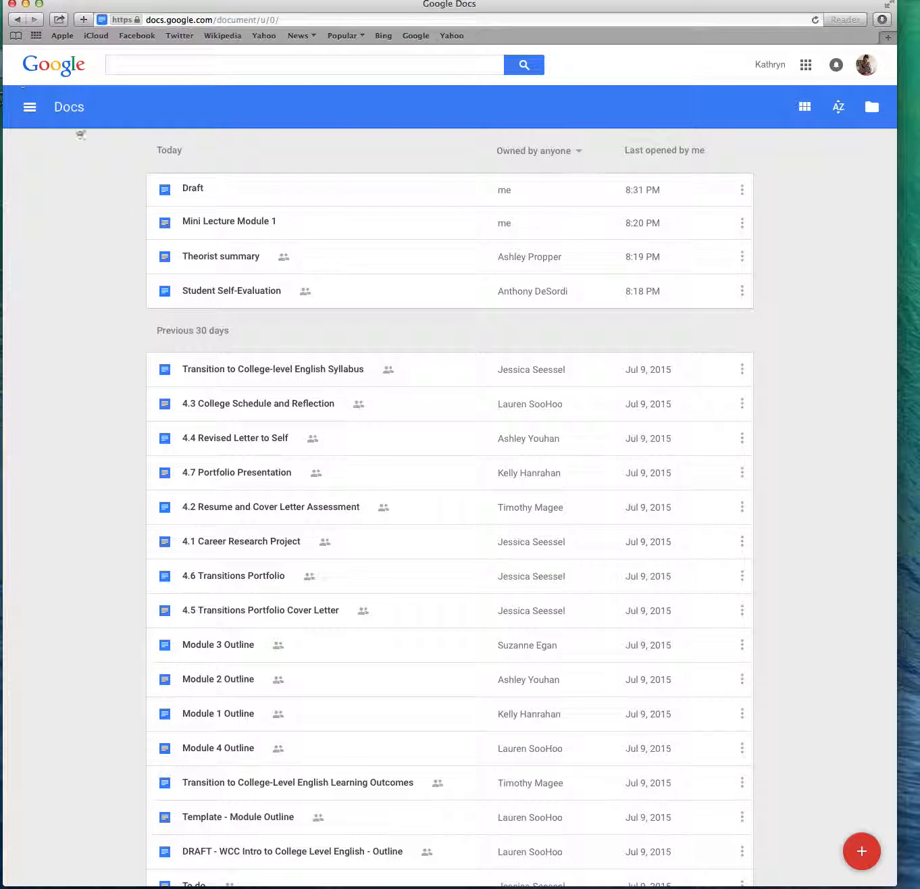
{"action": "left_click", "coordinate": [222, 216]}
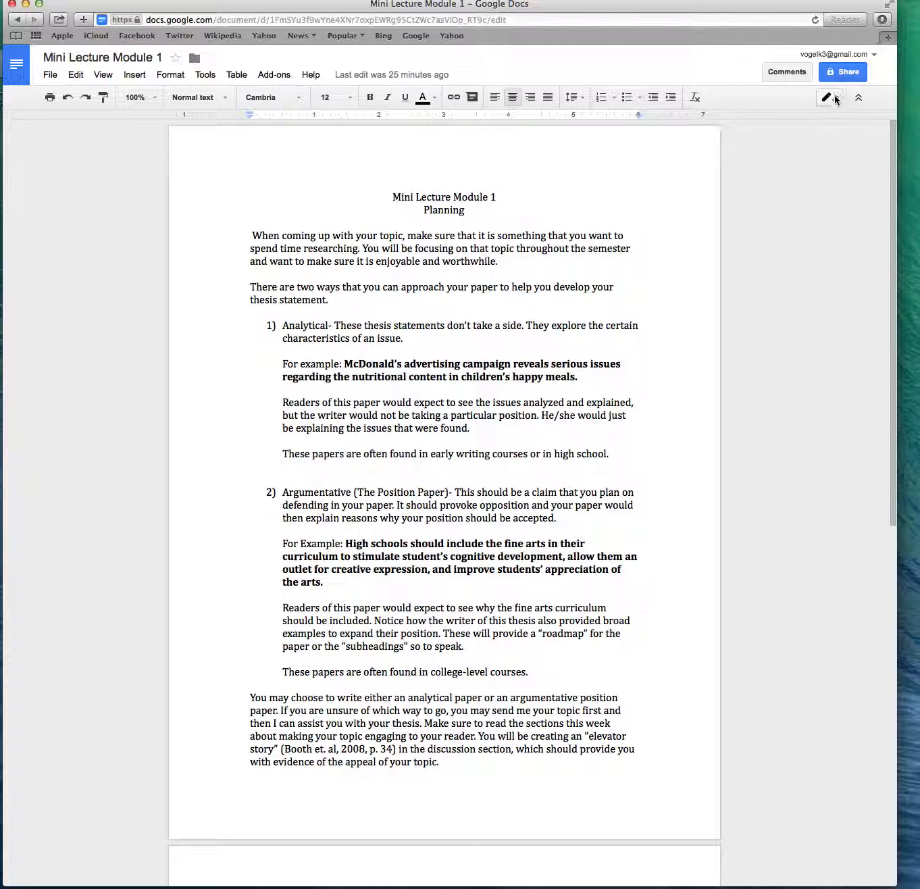
- In Editing mode, directly change "to" to "too" after "something that you want" in the opening paragraph
{"action": "left_click", "coordinate": [833, 98]}
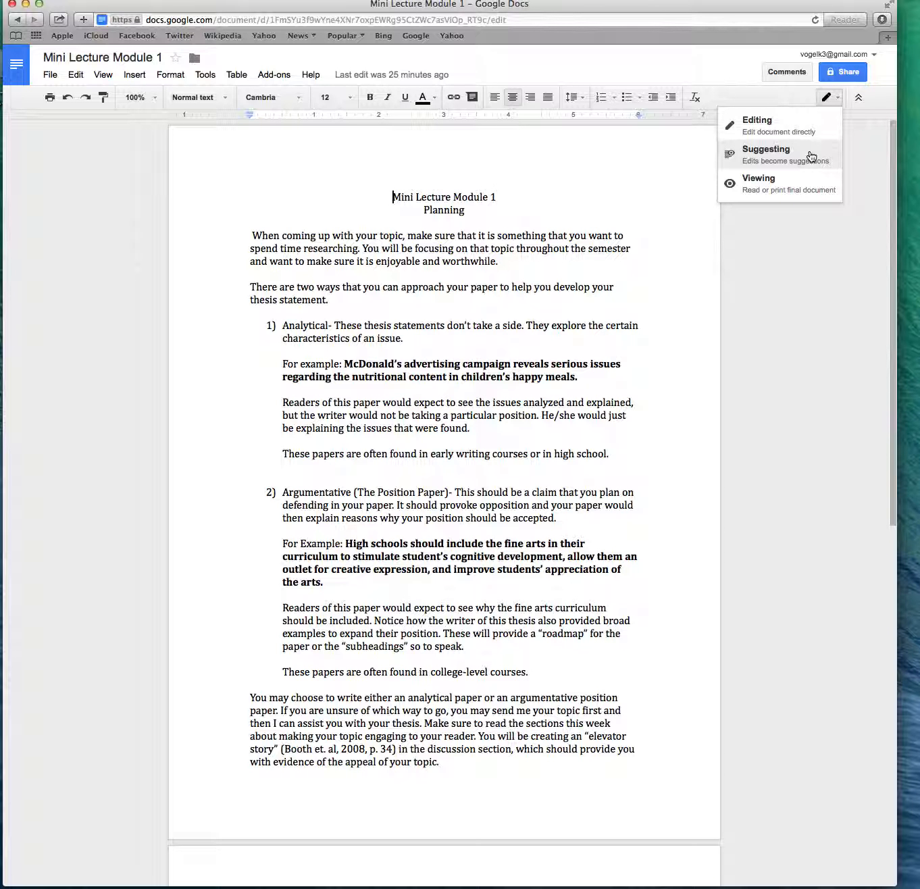
{"action": "left_click", "coordinate": [803, 128]}
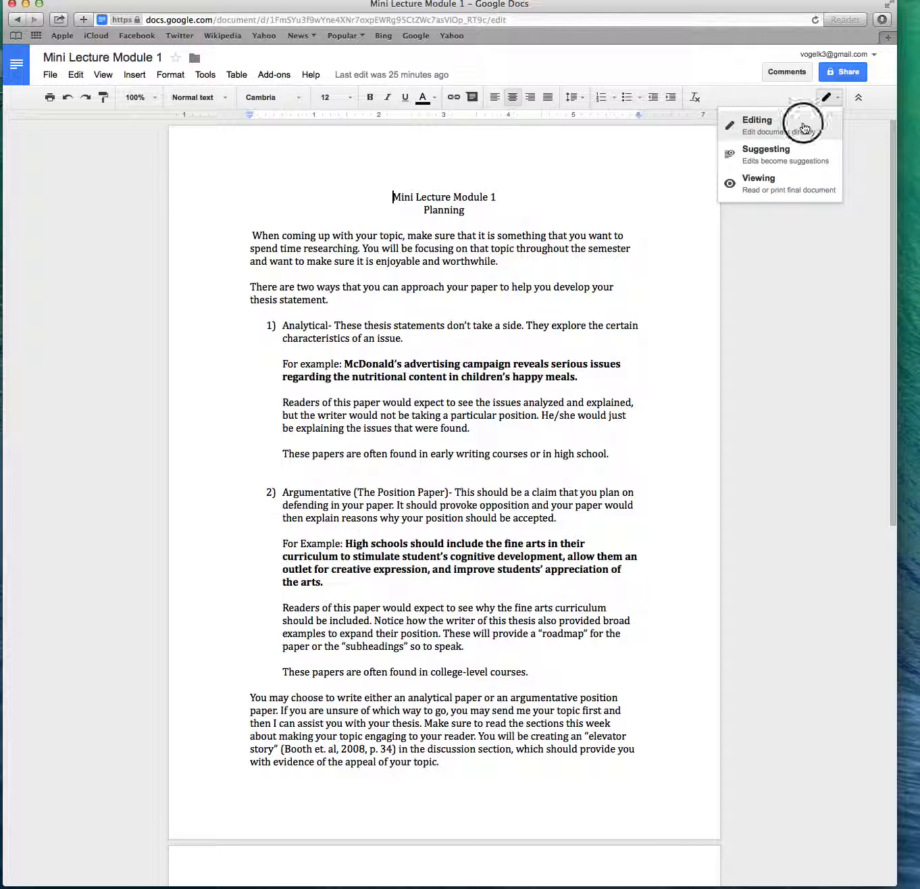
{"action": "left_click", "coordinate": [624, 233]}
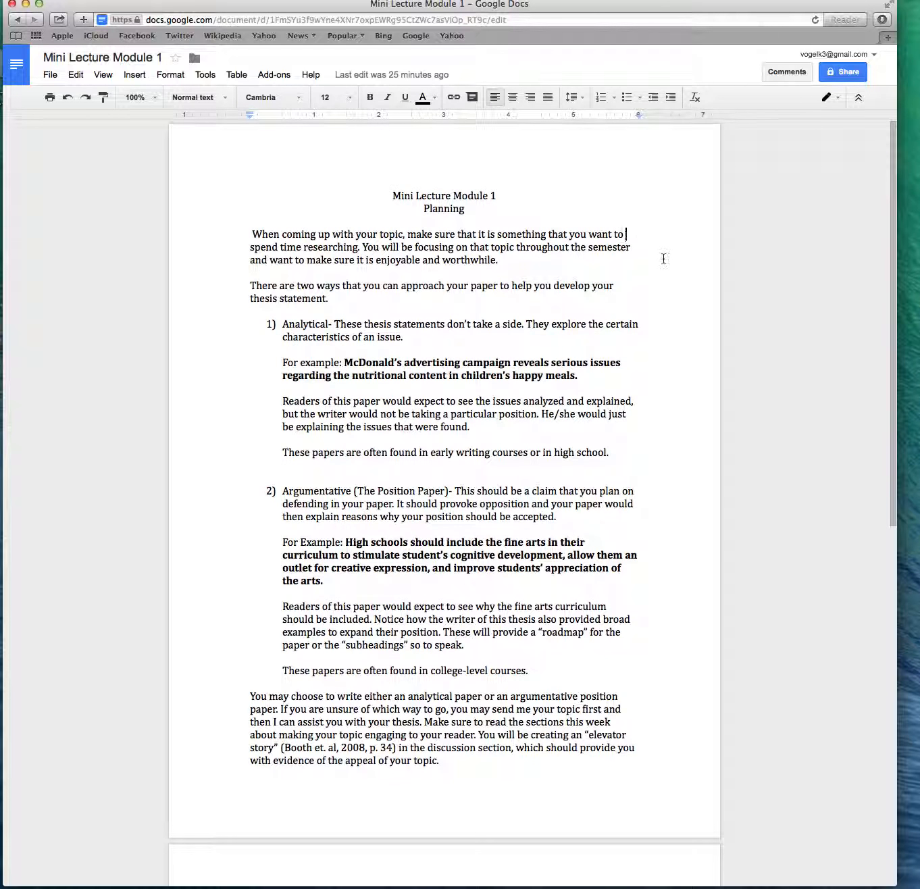
{"action": "key", "text": "Delete"}
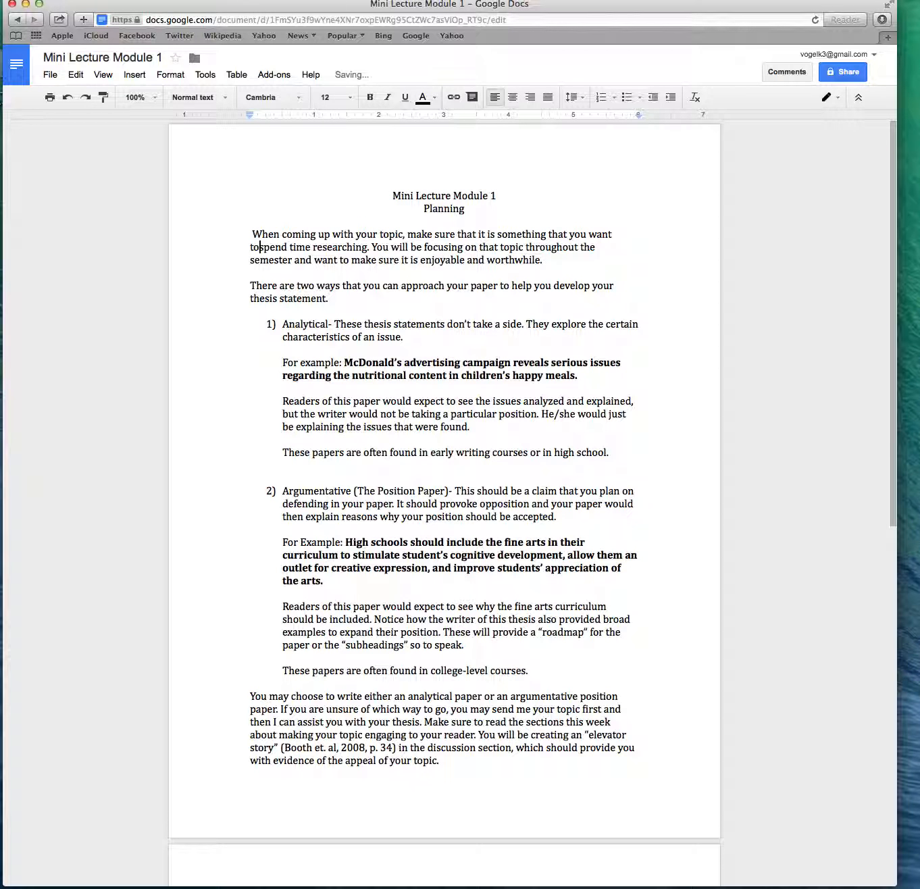
{"action": "type", "text": "oo"}
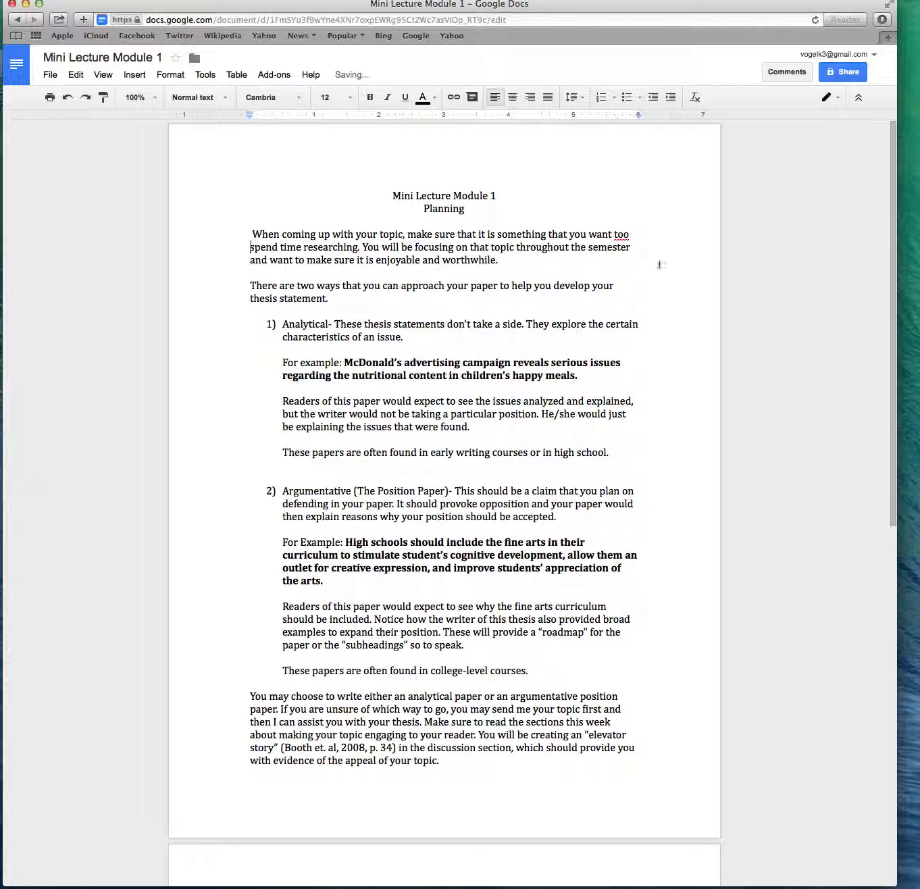
- Restore "too" to "to" in the opening paragraph and switch the document to Suggesting mode
{"action": "left_click", "coordinate": [635, 236]}
{"action": "key", "text": "BackSpace"}
{"action": "key", "text": "BackSpace"}
{"action": "left_click", "coordinate": [832, 98]}
{"action": "left_click", "coordinate": [819, 151]}
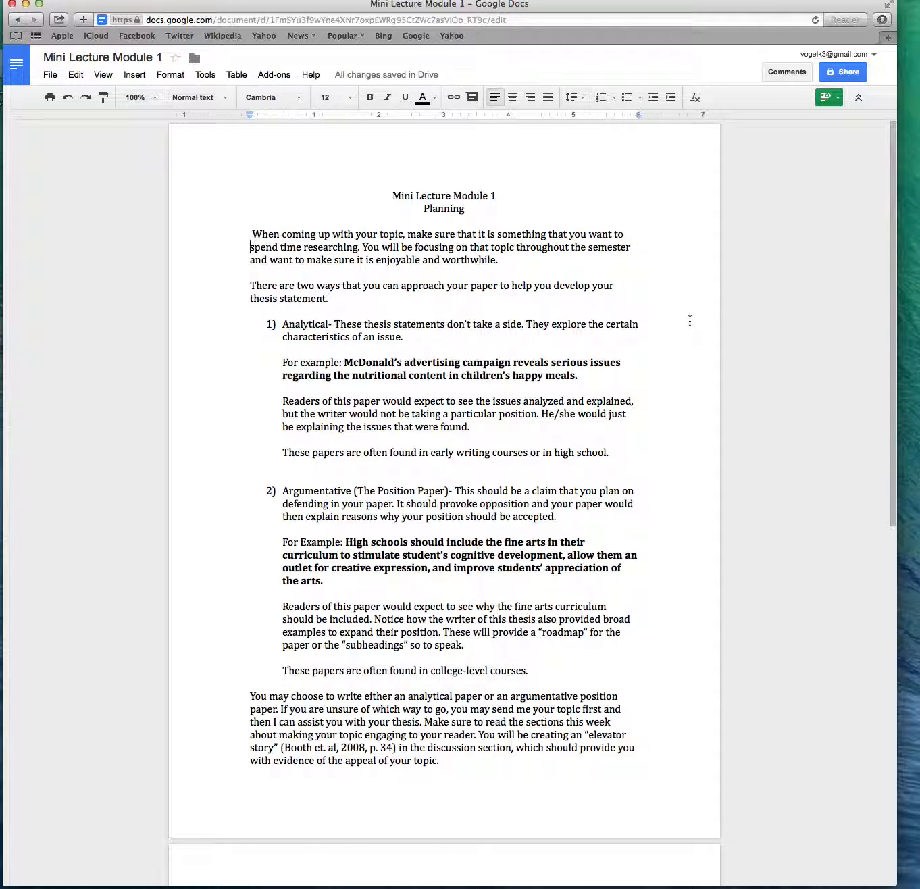
- Place the cursor after "Planning" in the heading and choose Suggesting mode again
{"action": "scroll", "coordinate": [690, 320], "scroll_direction": "down", "scroll_amount": 3}
{"action": "scroll", "coordinate": [690, 321], "scroll_direction": "down", "scroll_amount": 10}
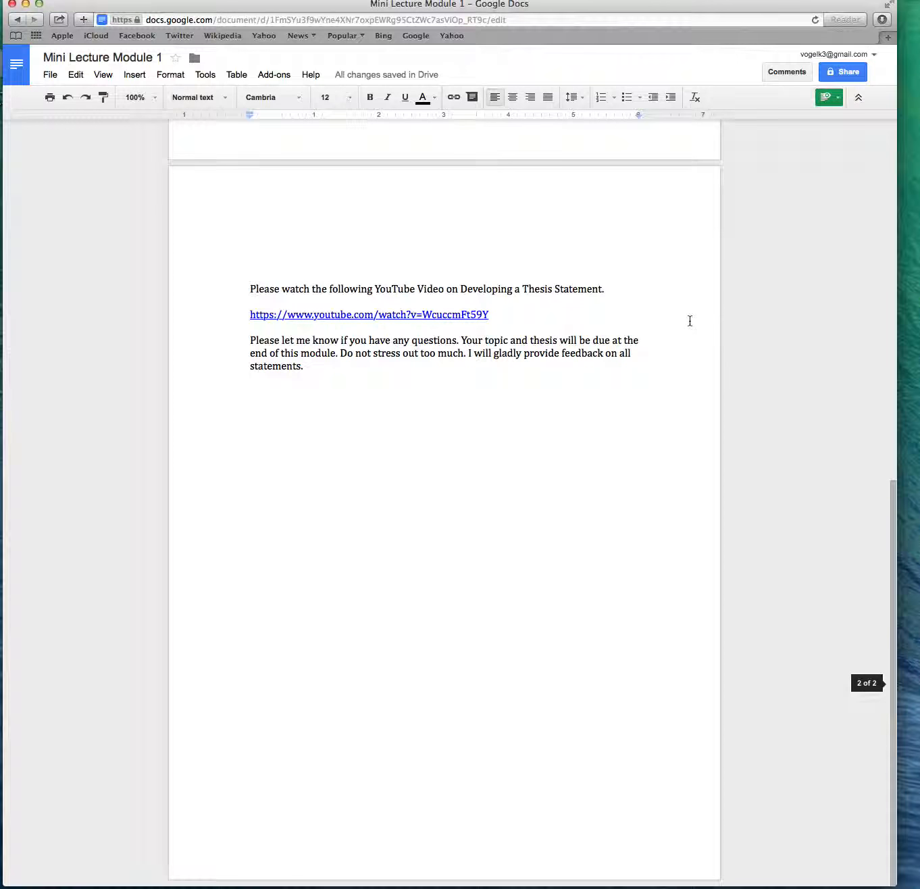
{"action": "scroll", "coordinate": [690, 320], "scroll_direction": "up", "scroll_amount": 7}
{"action": "scroll", "coordinate": [689, 319], "scroll_direction": "up", "scroll_amount": 7}
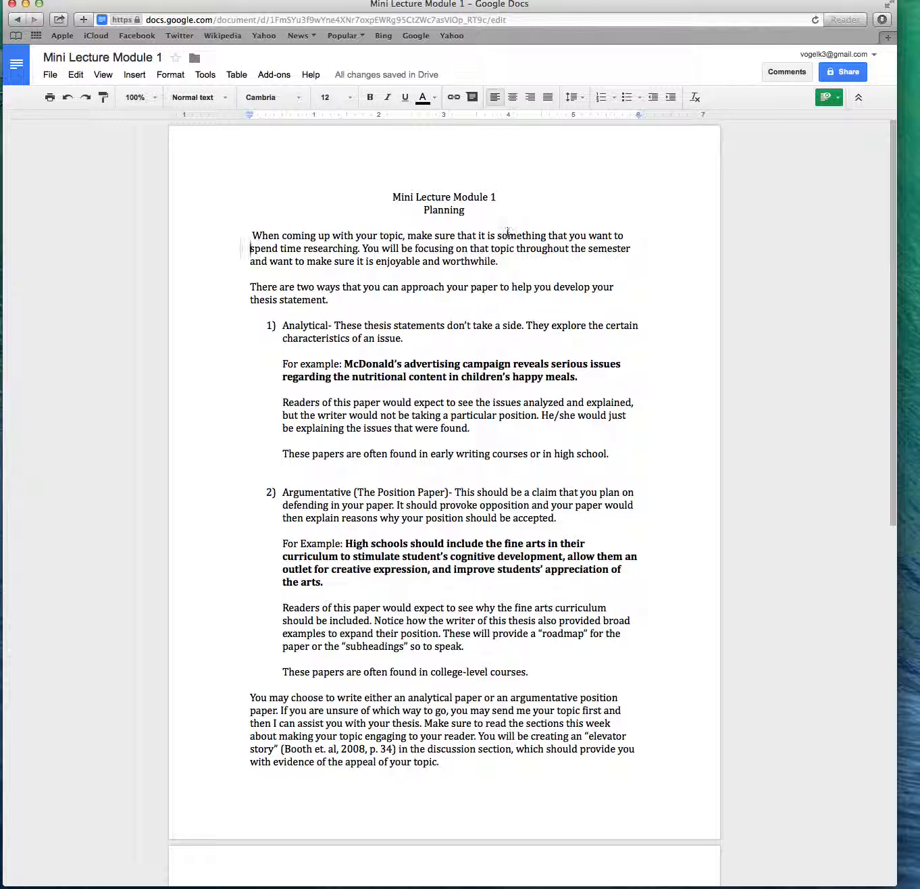
{"action": "left_click", "coordinate": [485, 210]}
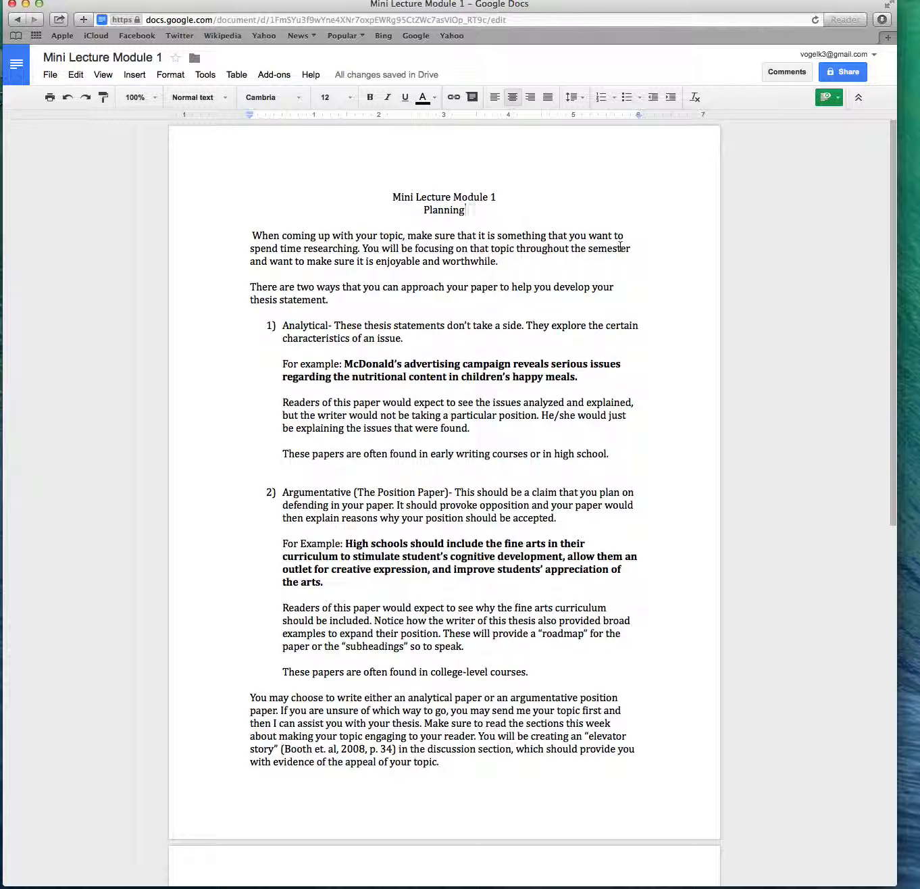
{"action": "left_click", "coordinate": [832, 102]}
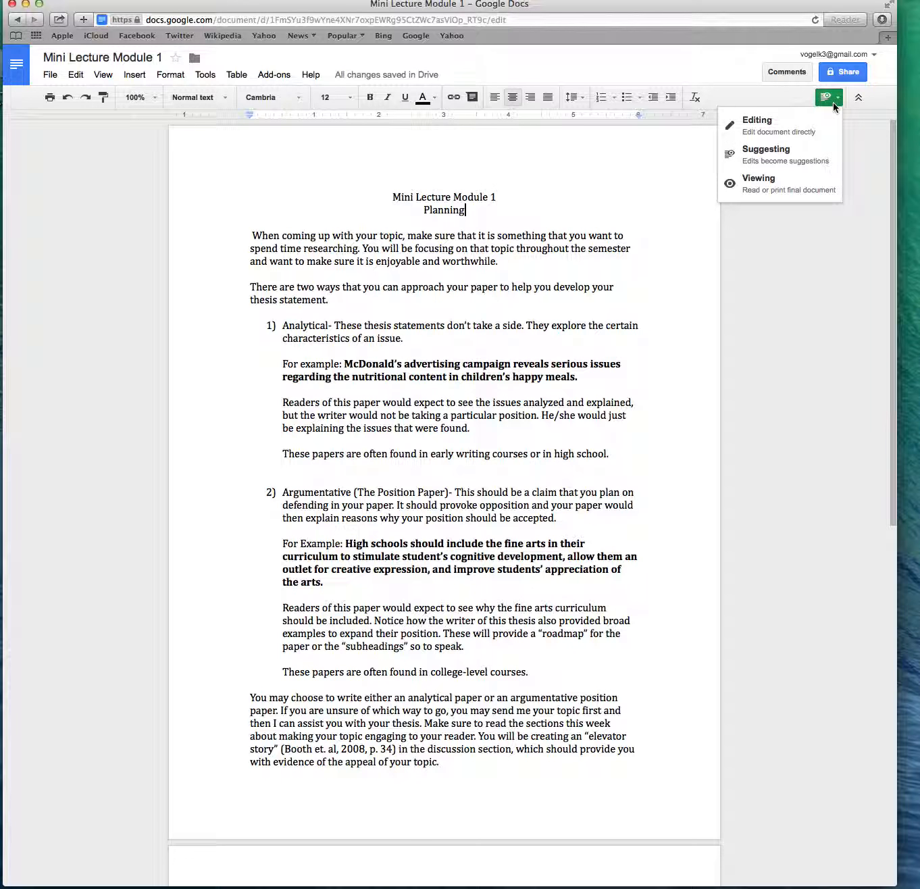
{"action": "left_click", "coordinate": [821, 157]}
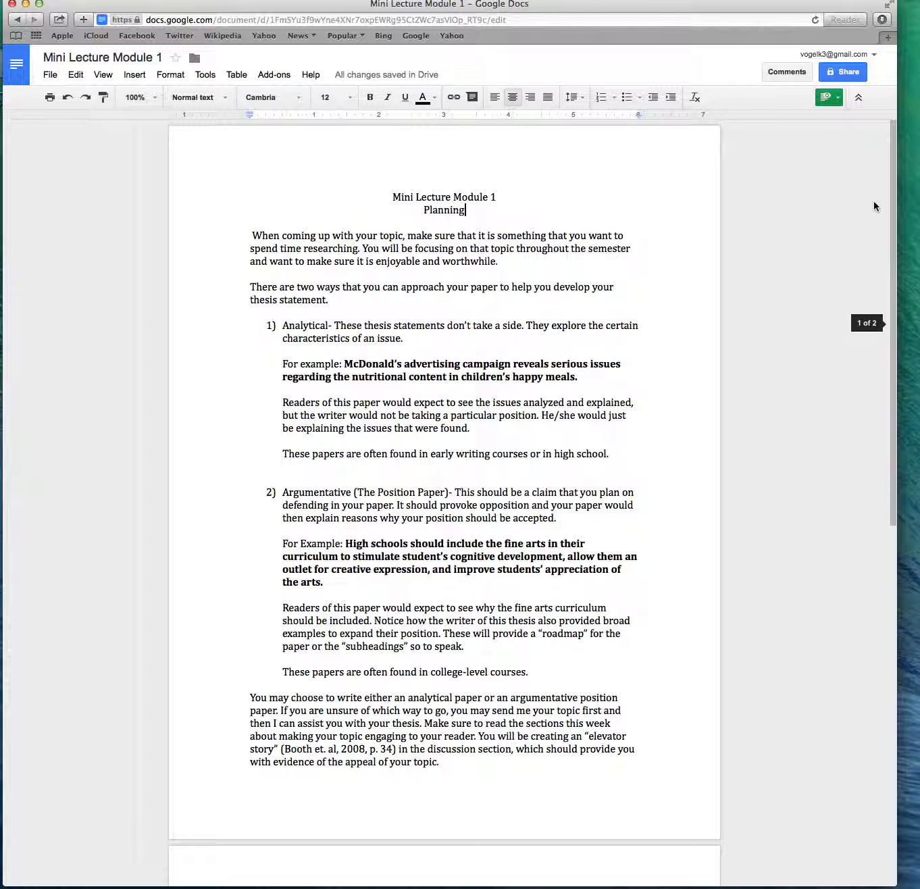